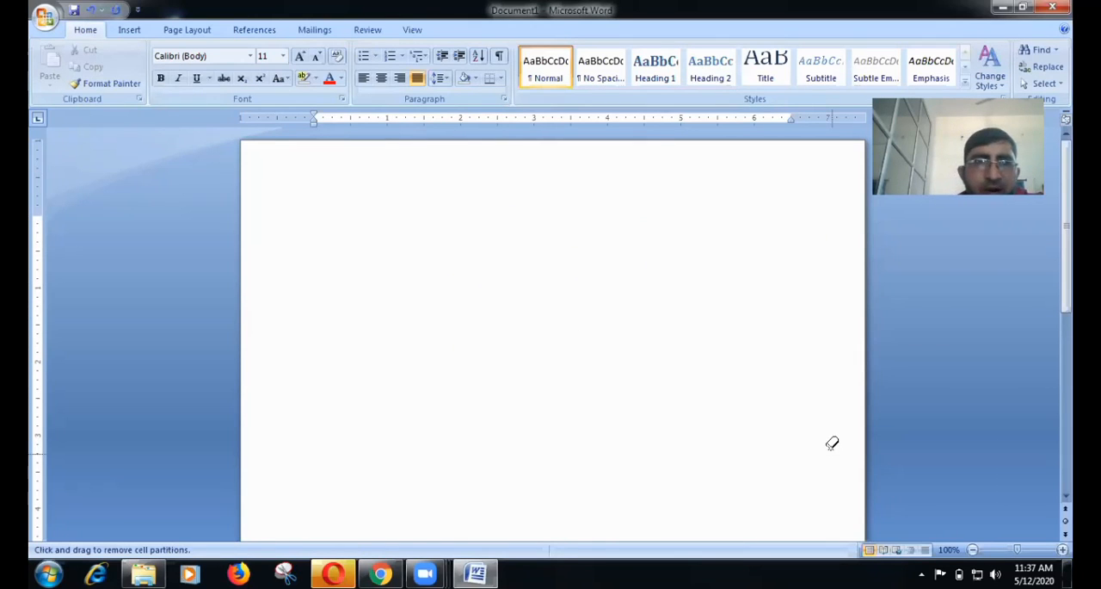
# Open the settings for inserting a table with a specified number of columns and rows.
pyautogui.click(129, 29)
pyautogui.click(151, 80)
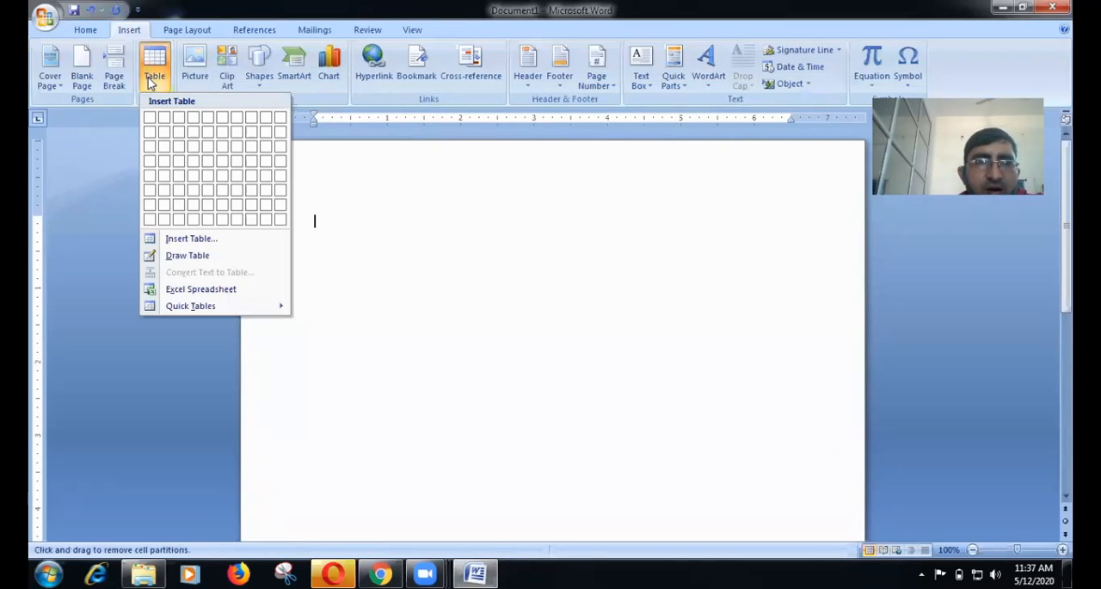
pyautogui.click(188, 242)
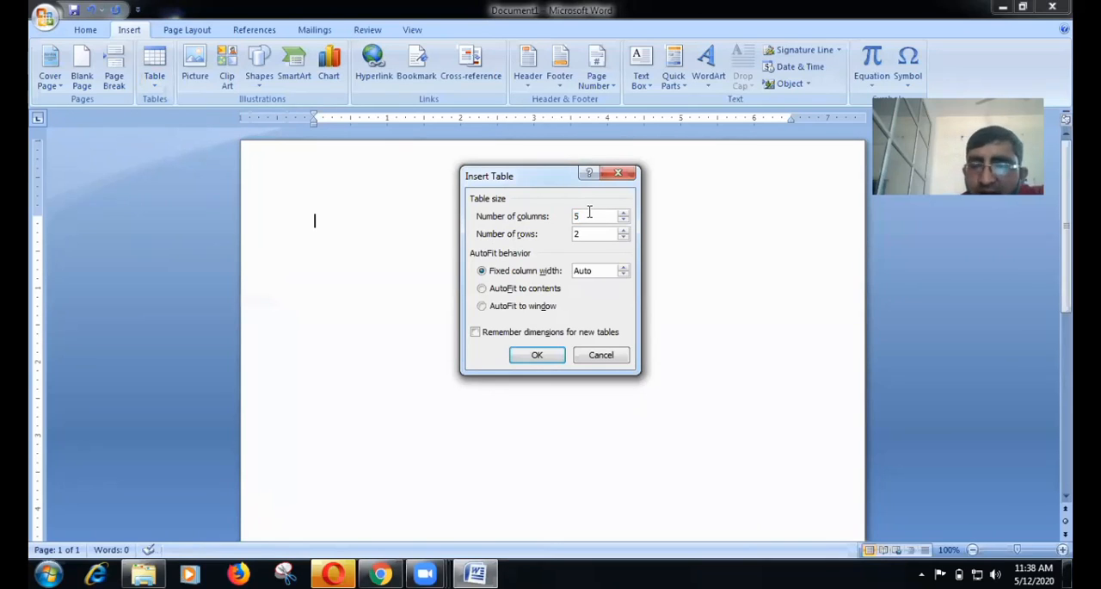
# Try 98765 as the new table's number of columns, and restore it to 5 columns.
pyautogui.click(589, 215)
pyautogui.press('BackSpace')
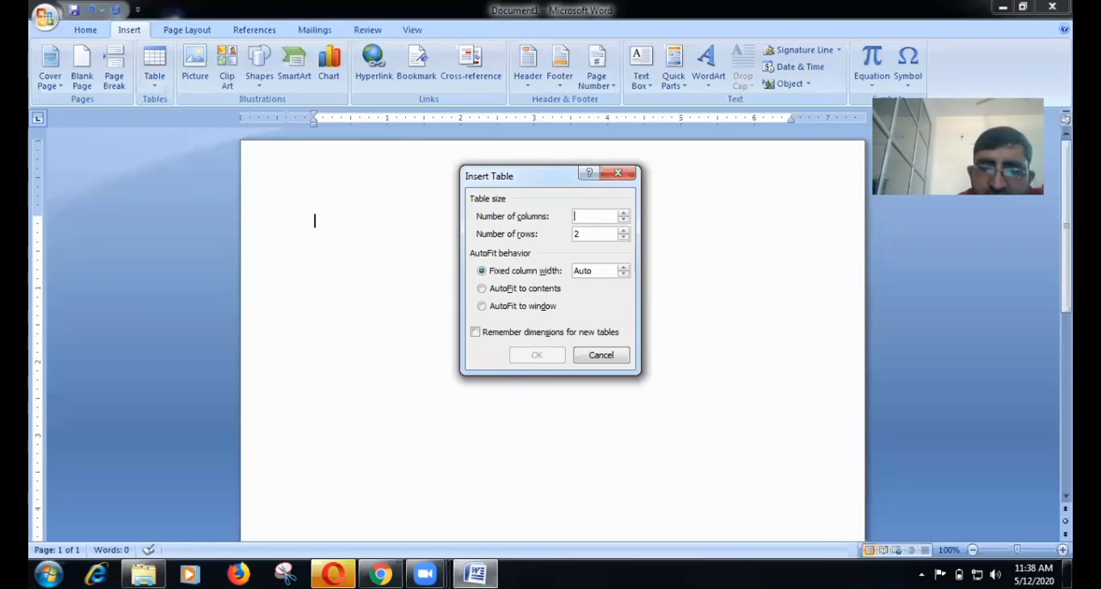
pyautogui.write('98765')
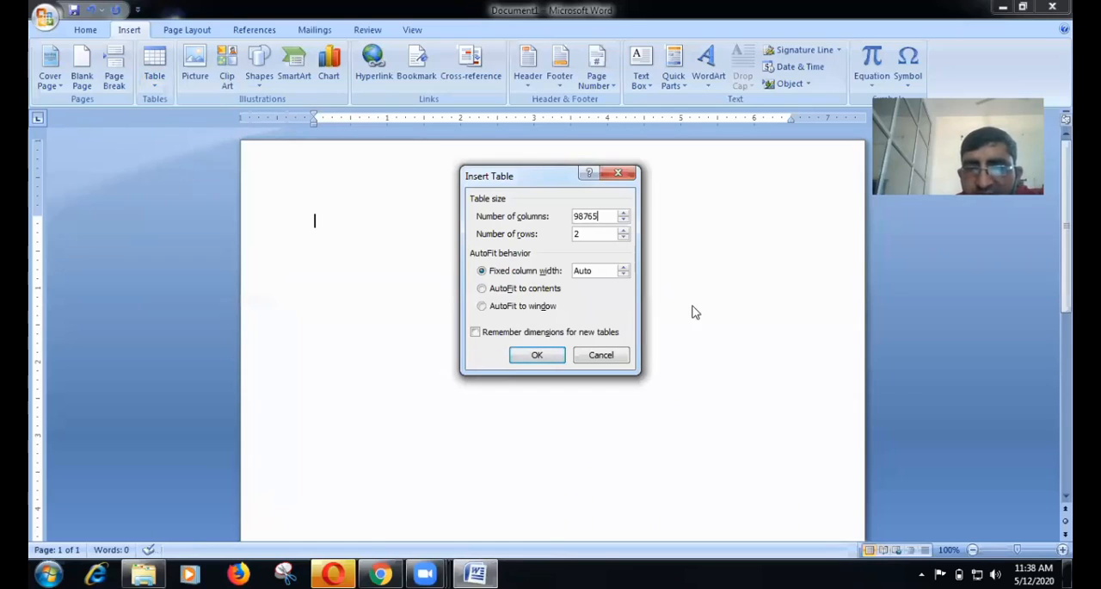
pyautogui.click(544, 352)
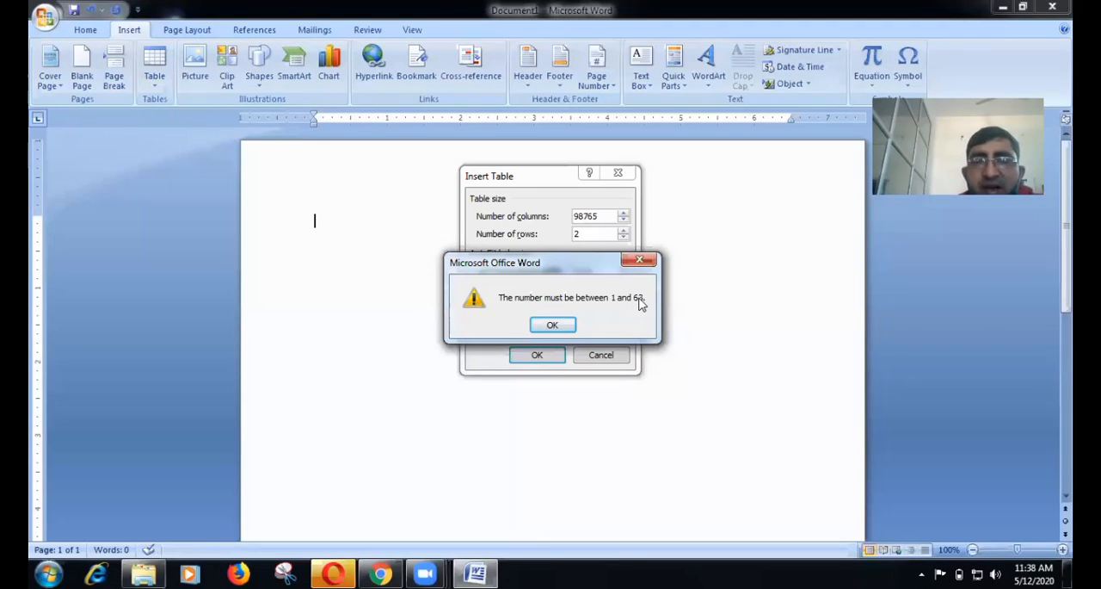
pyautogui.click(555, 325)
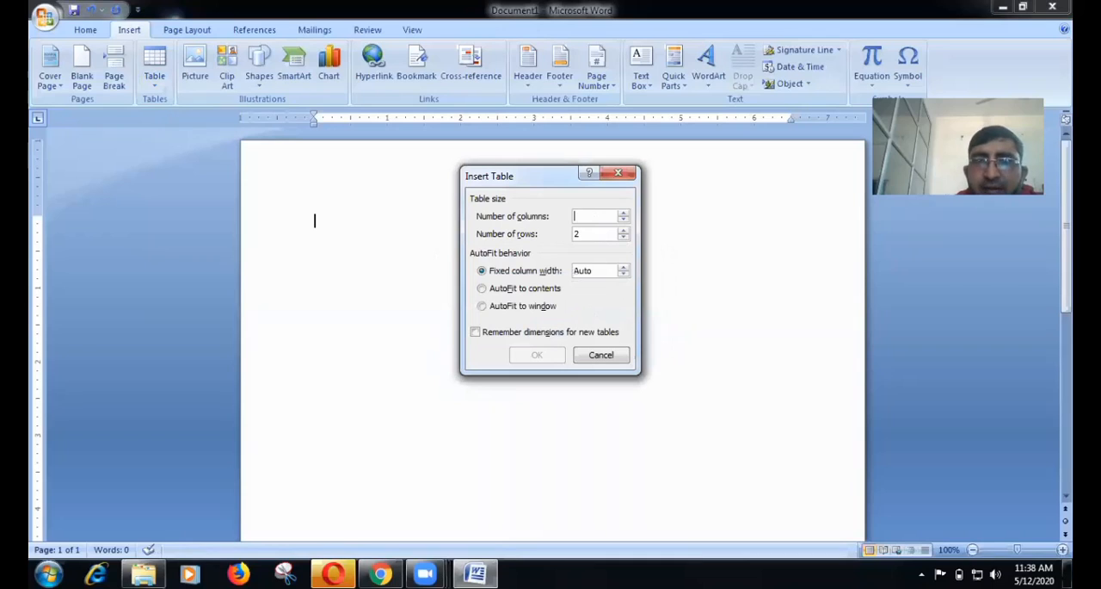
pyautogui.write('5')
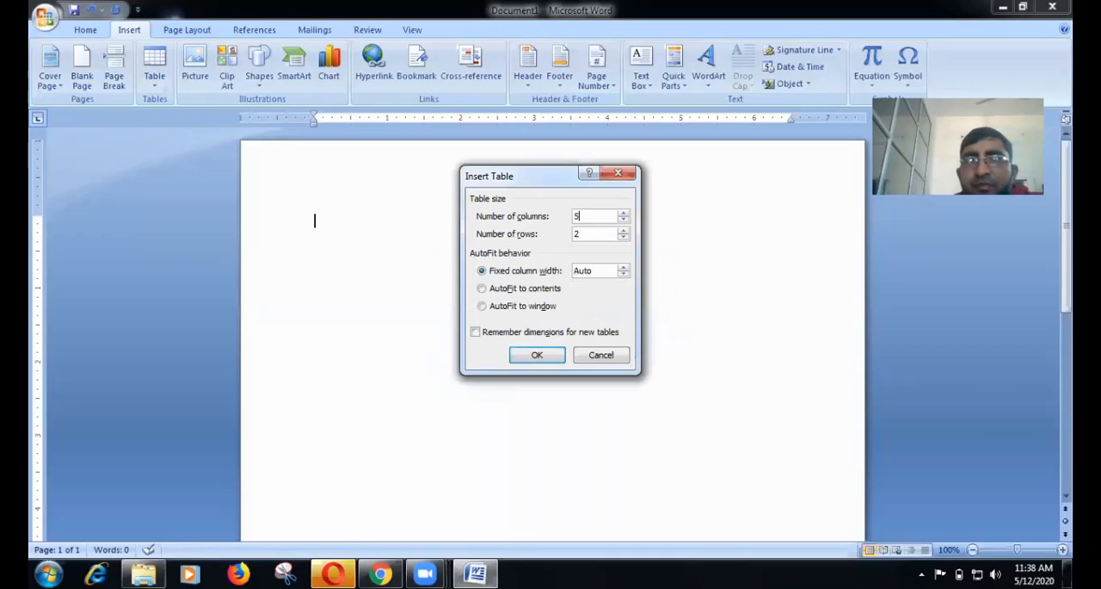
pyautogui.click(588, 235)
pyautogui.press('BackSpace')
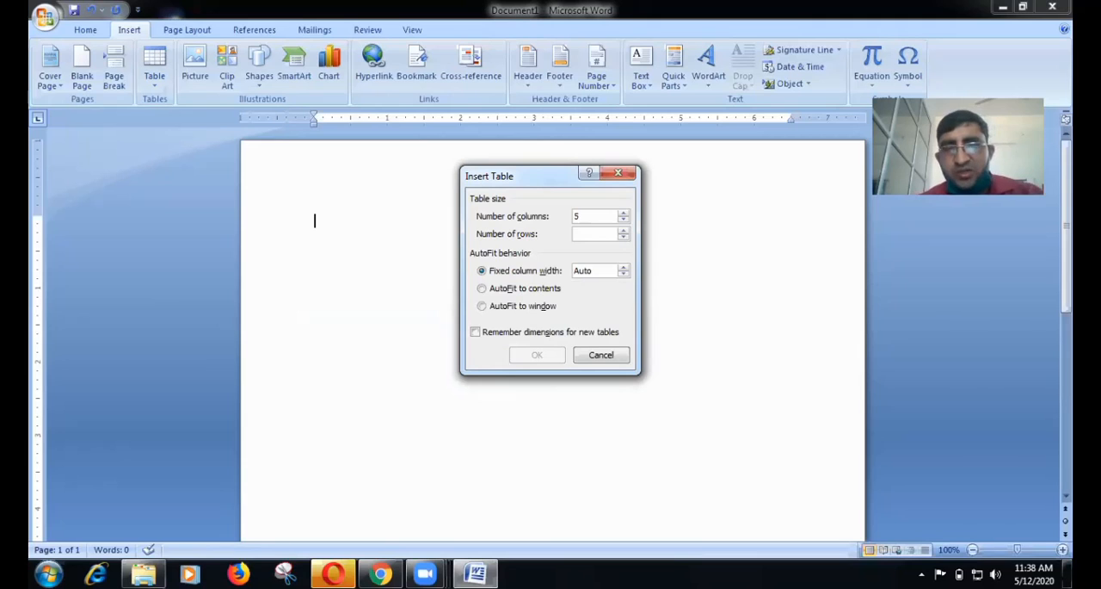
pyautogui.write('432534')
pyautogui.write('645757')
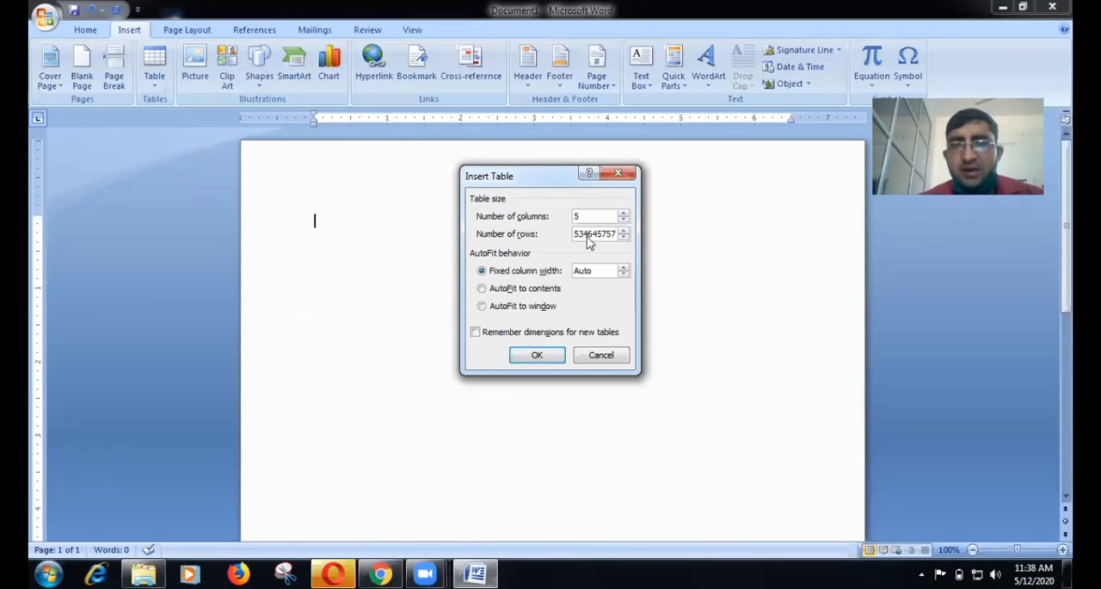
pyautogui.press('Return')
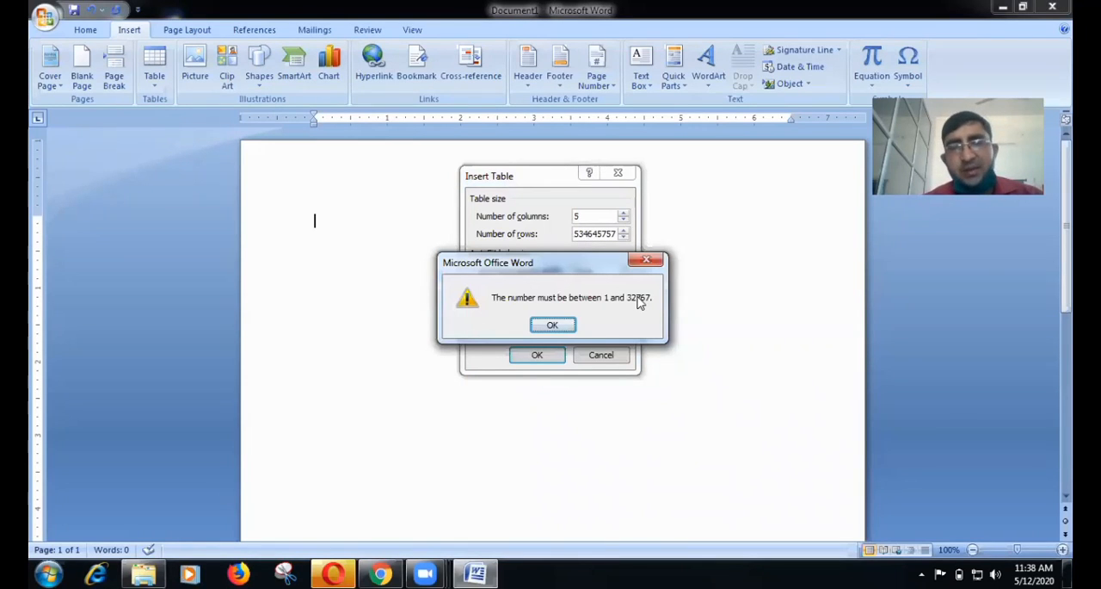
pyautogui.click(553, 325)
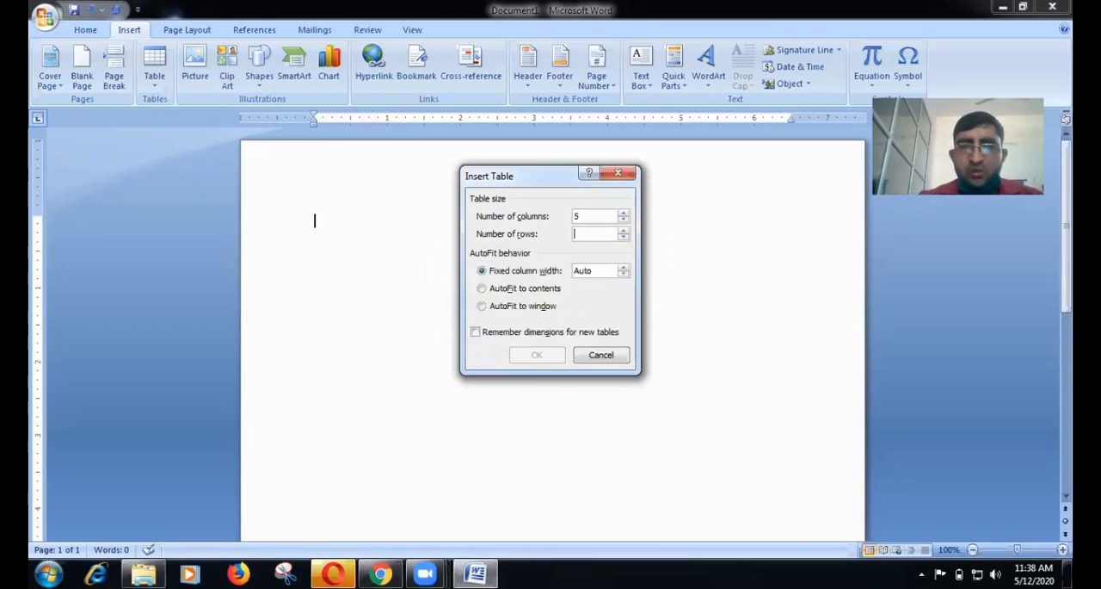
# Set the number of rows to 5 and insert the table.
pyautogui.write('5')
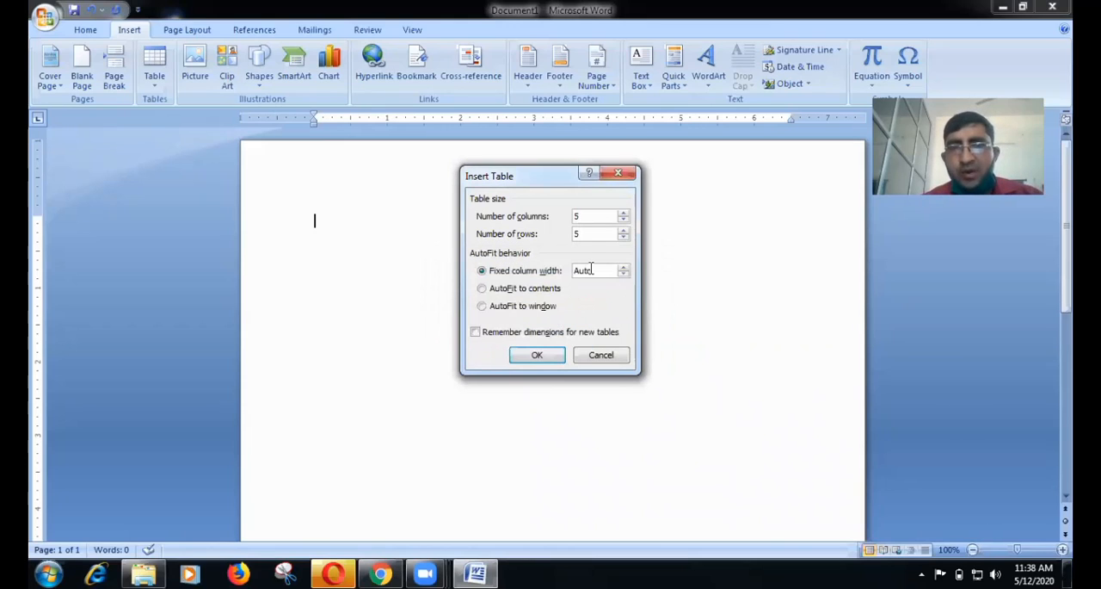
pyautogui.click(527, 361)
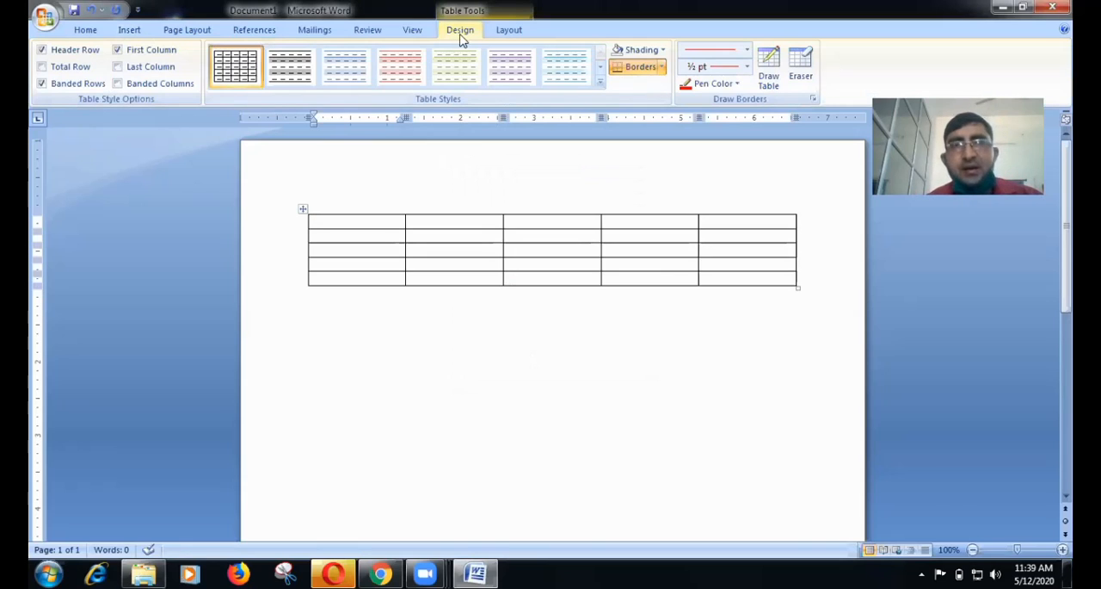
# Select the entire first row of the table.
pyautogui.click(509, 30)
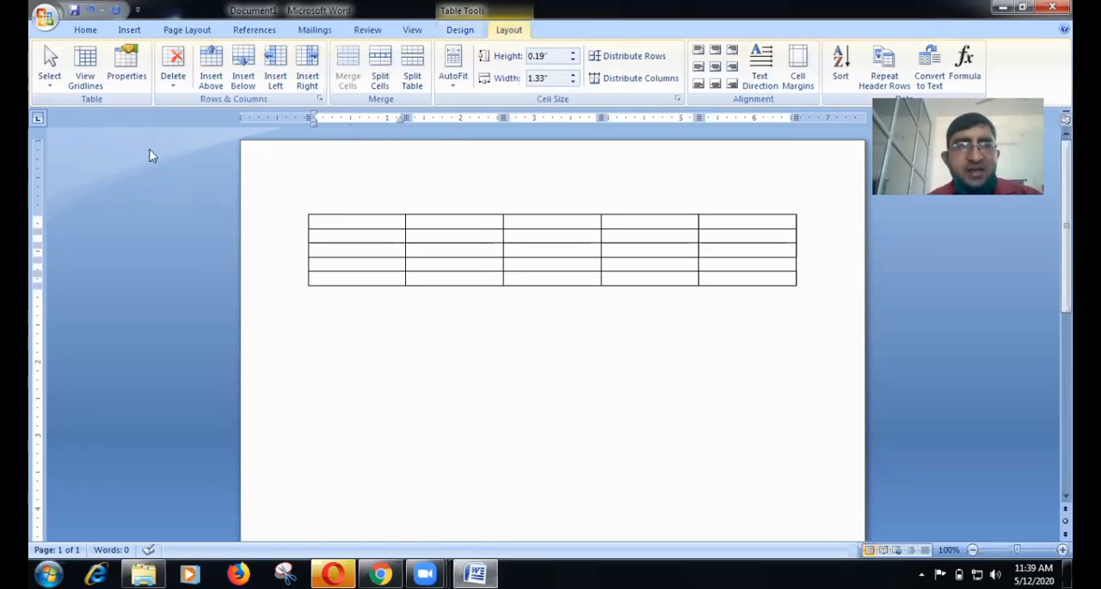
pyautogui.click(52, 83)
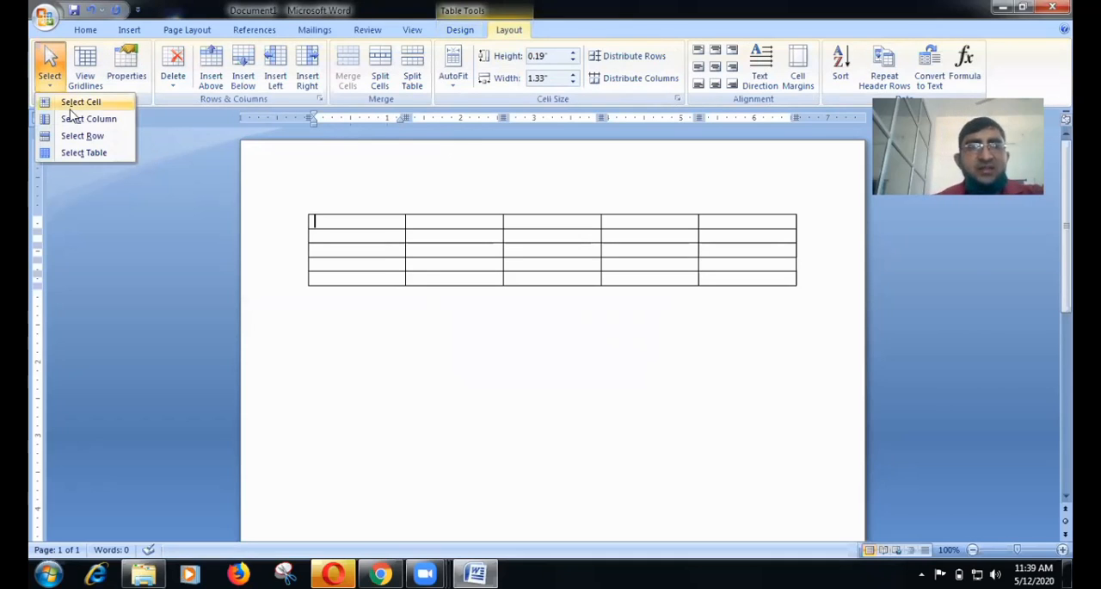
pyautogui.click(352, 226)
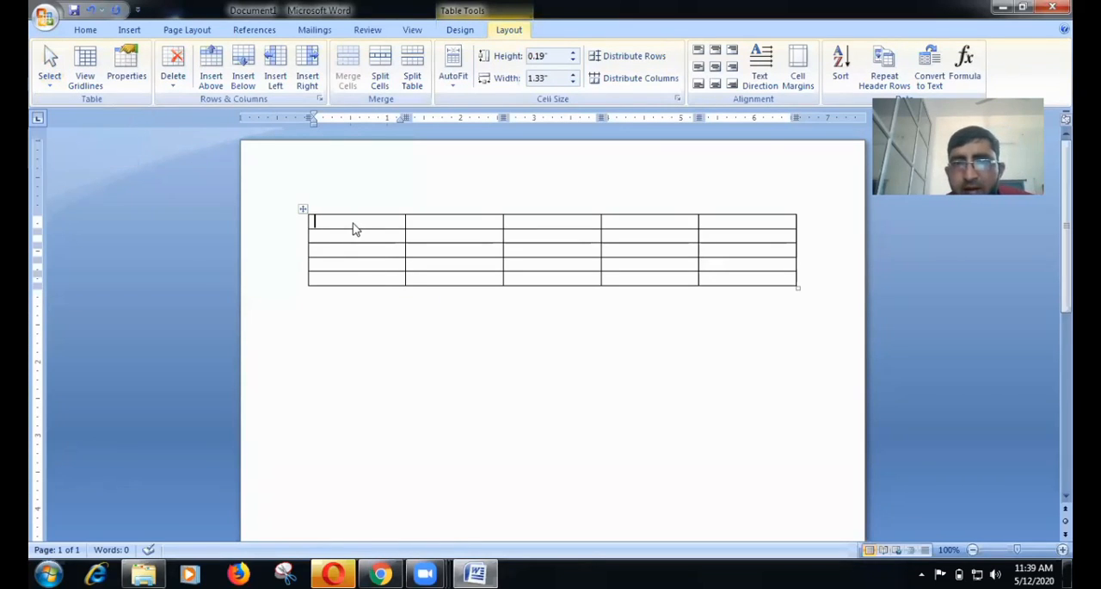
pyautogui.doubleClick(353, 226)
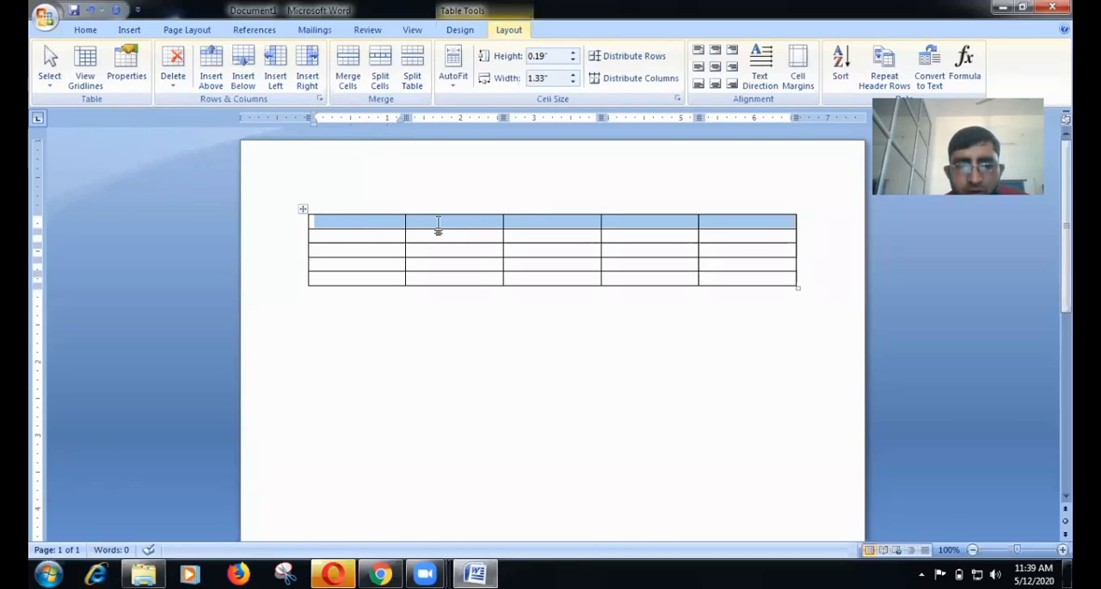
# Select all cells of the table's second column, and clear the selection by placing the cursor in the first column.
pyautogui.click(438, 224)
pyautogui.hotkey('shift', 'Down')
pyautogui.hotkey('shift', 'Down')
pyautogui.hotkey('shift', 'Down')
pyautogui.hotkey('shift', 'Down')
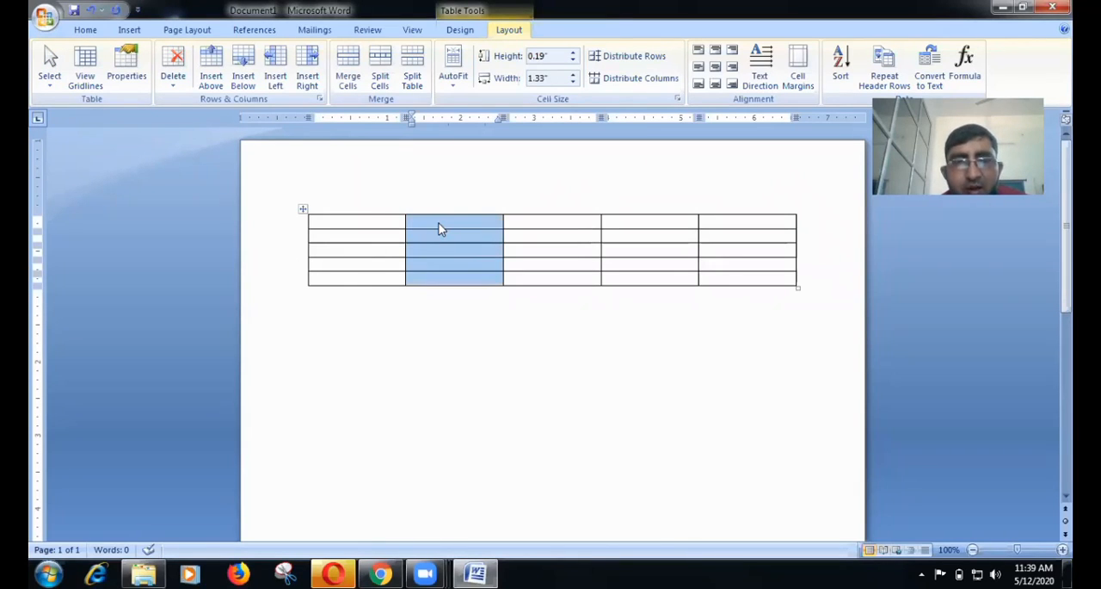
pyautogui.moveTo(371, 243); pyautogui.dragTo(365, 242)
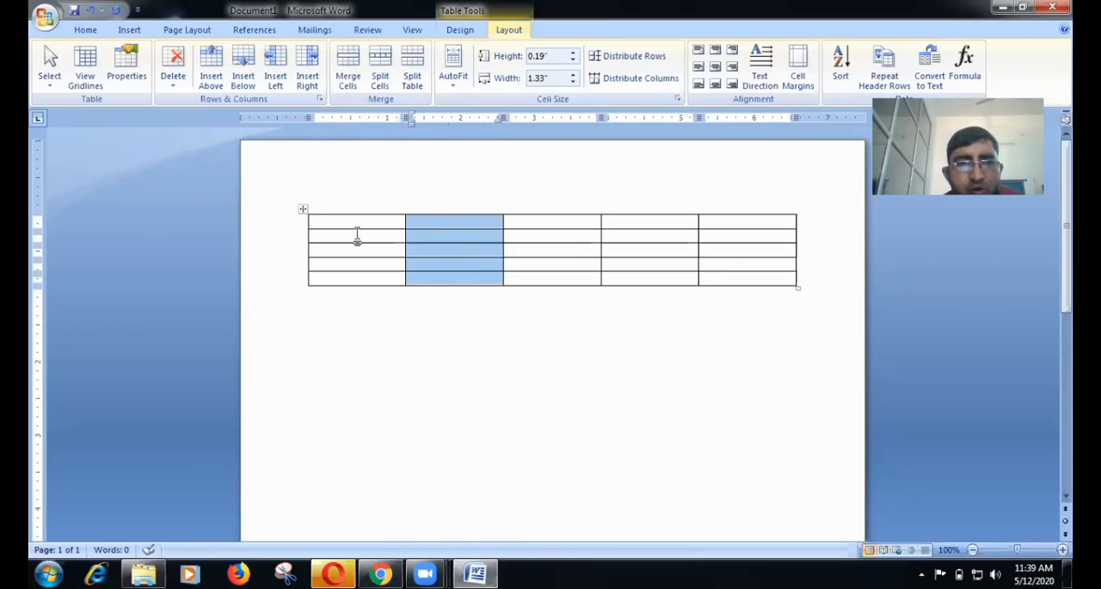
pyautogui.click(357, 237)
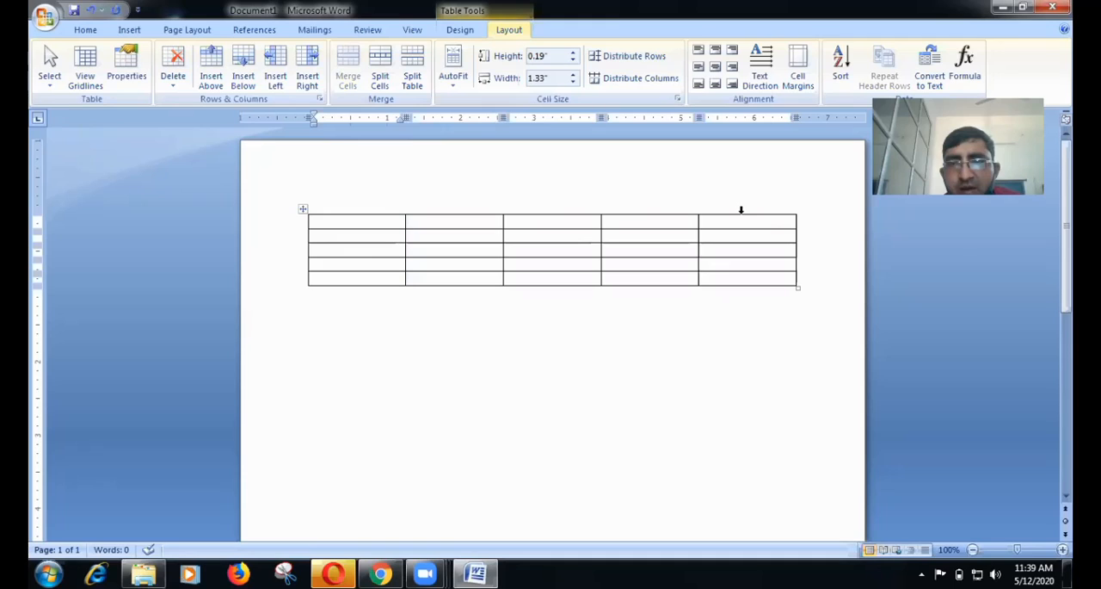
# Delete the table's last column.
pyautogui.click(741, 209)
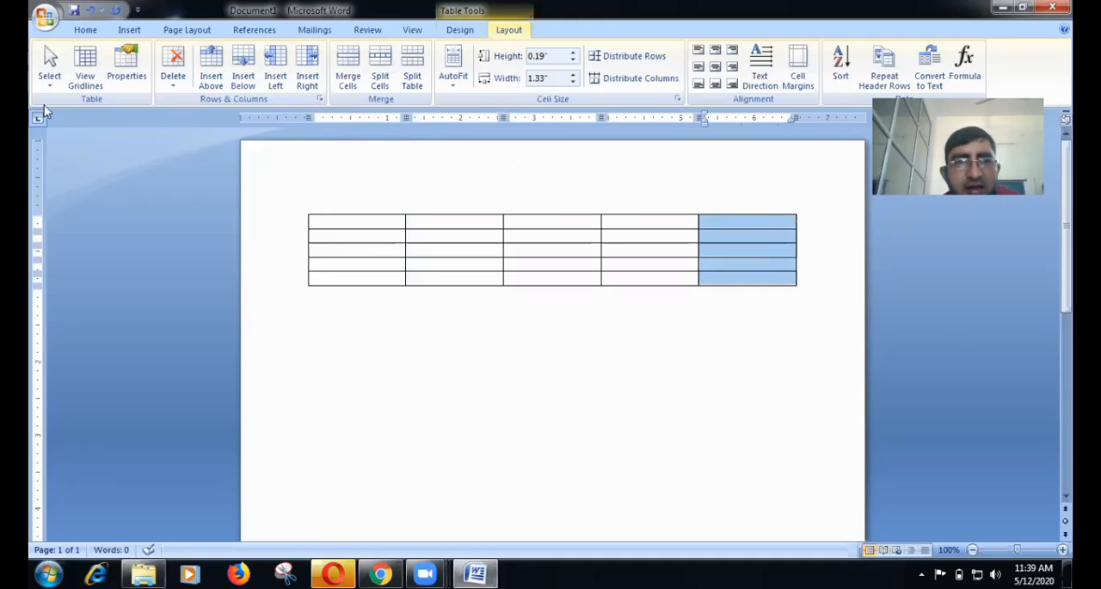
pyautogui.click(49, 77)
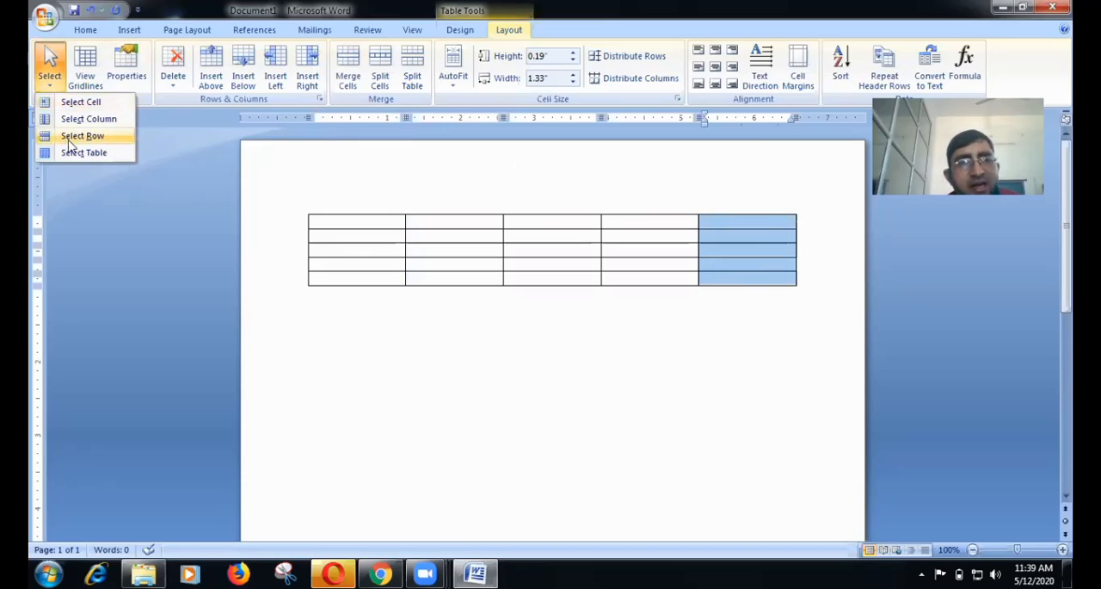
pyautogui.click(183, 179)
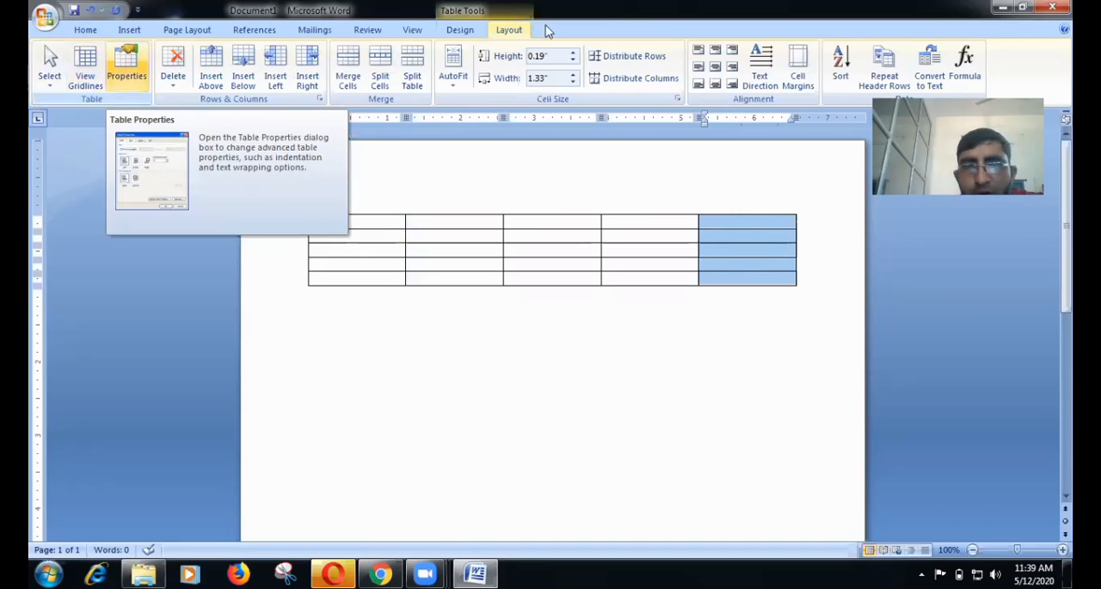
pyautogui.click(173, 79)
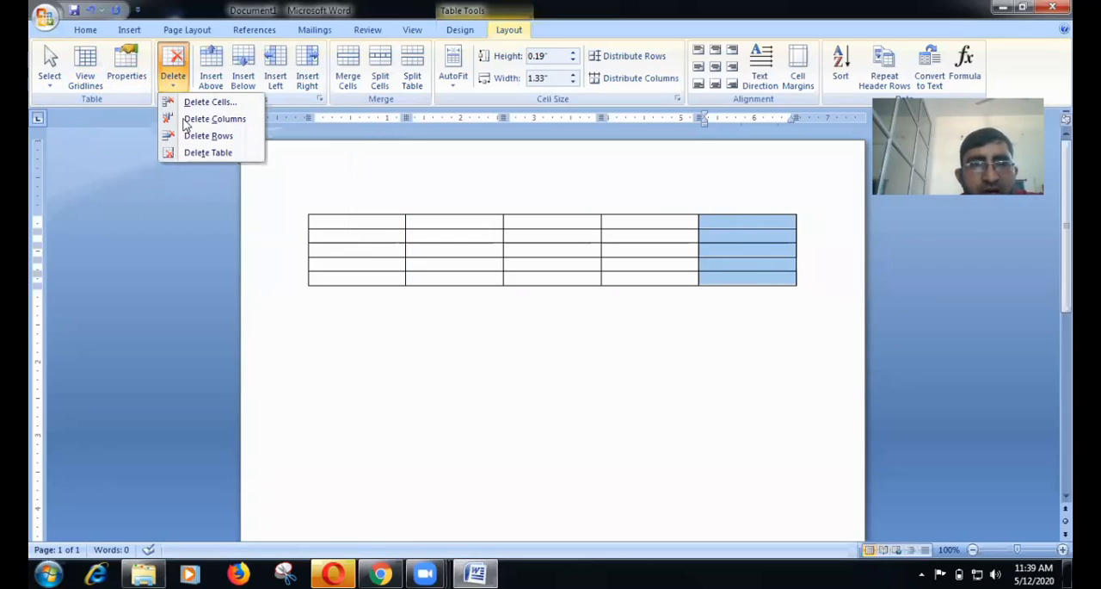
pyautogui.click(185, 122)
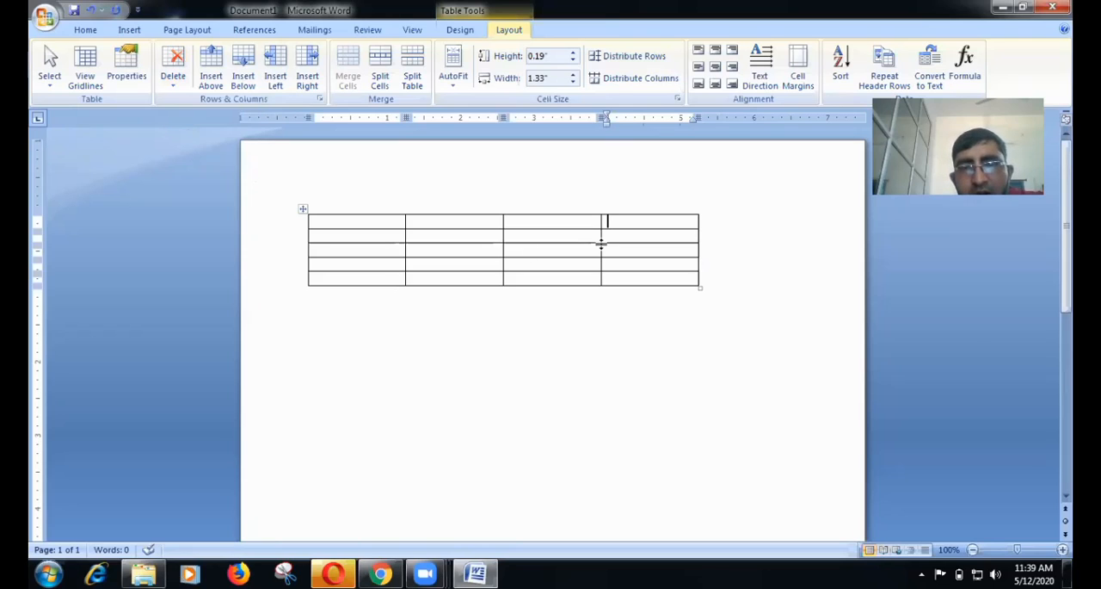
# Fill the first row's cells with the headers Name, Class, Rollno and hindi.
pyautogui.click(625, 234)
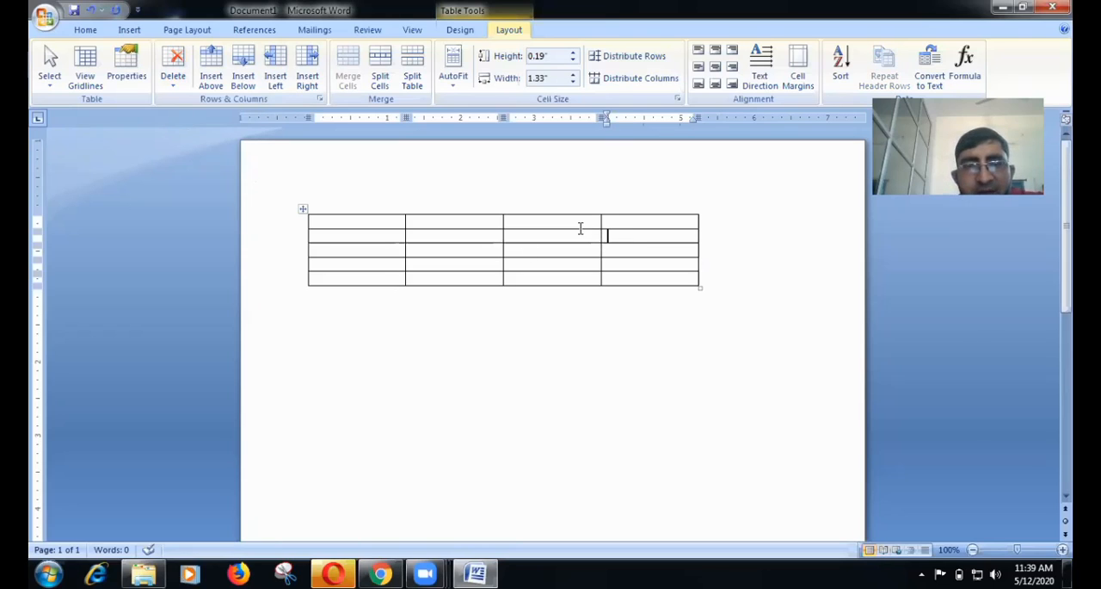
pyautogui.click(388, 225)
pyautogui.write('name')
pyautogui.press('Tab')
pyautogui.write('class')
pyautogui.press('Tab')
pyautogui.write('rollno')
pyautogui.press('Tab')
pyautogui.write('hindi')
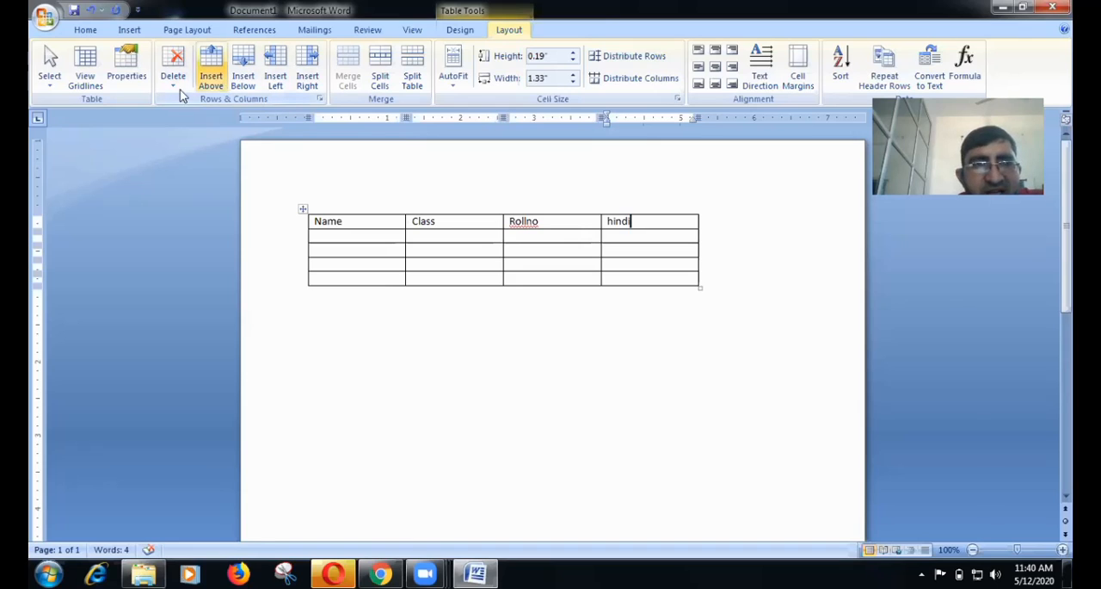
# Insert a blank column on each side of the hindi column and a blank row above the header row.
pyautogui.click(175, 87)
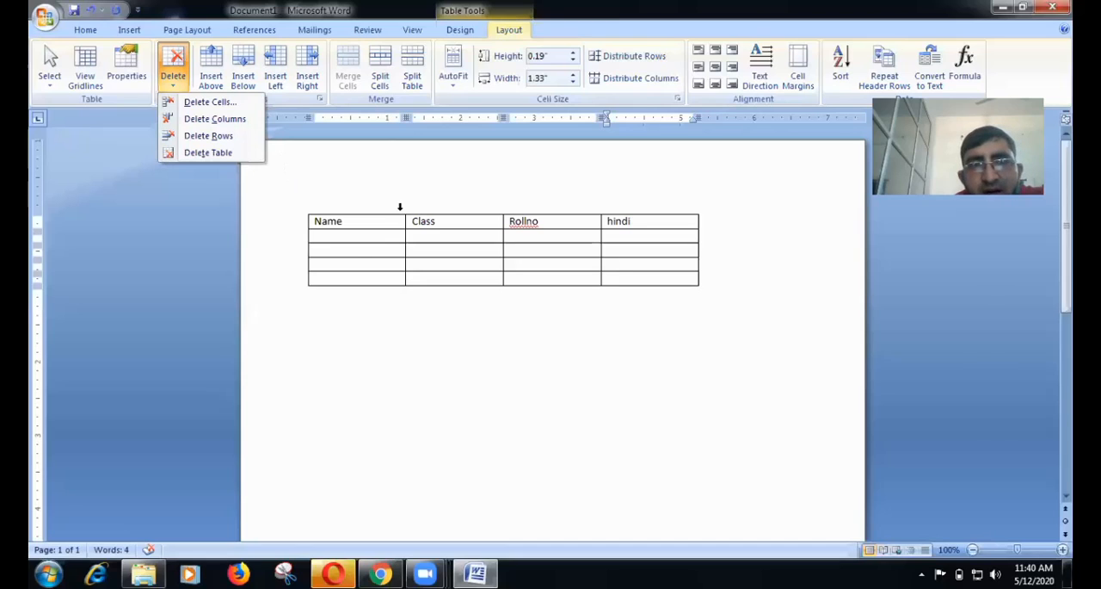
pyautogui.click(401, 206)
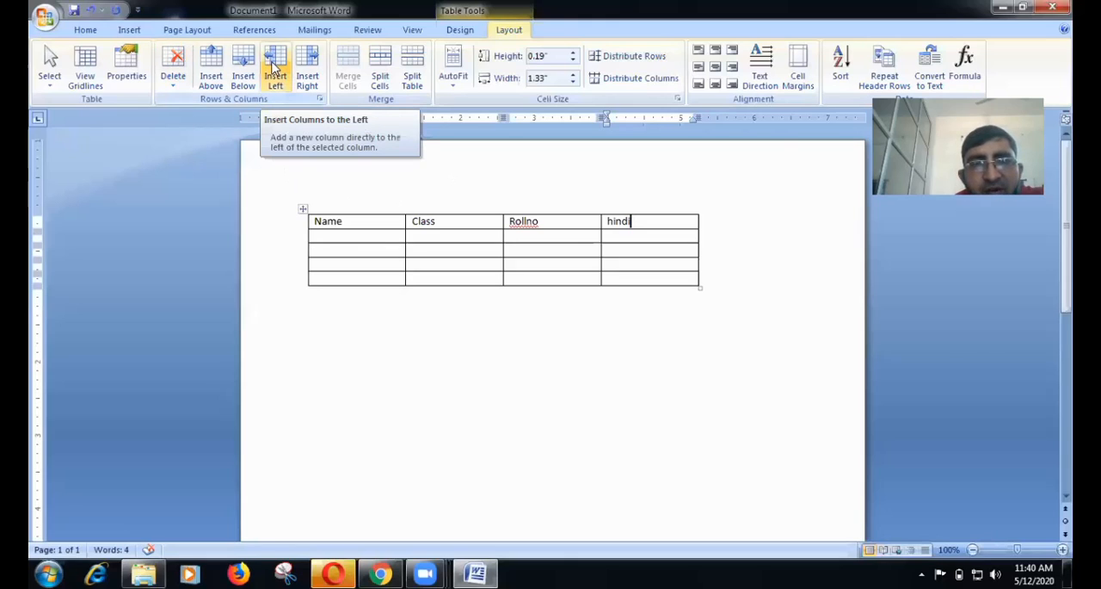
pyautogui.click(273, 67)
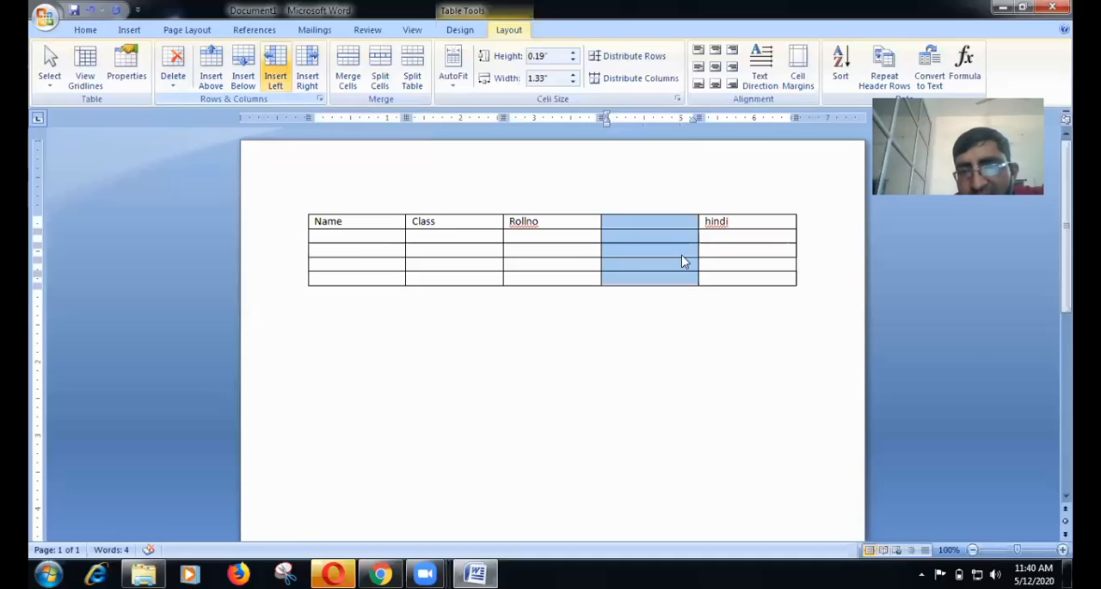
pyautogui.click(747, 224)
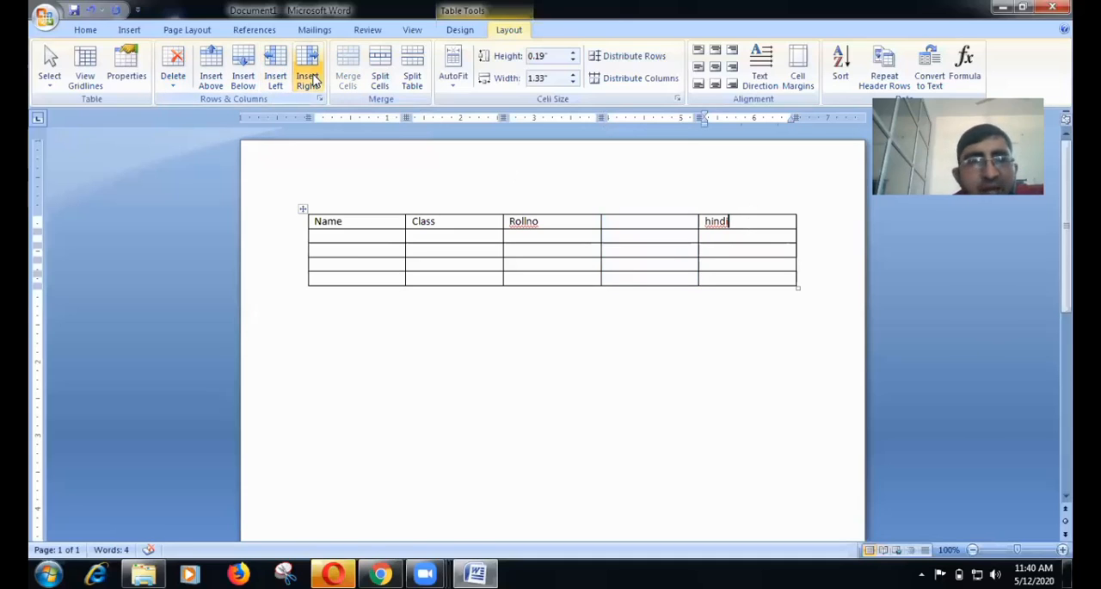
pyautogui.click(308, 79)
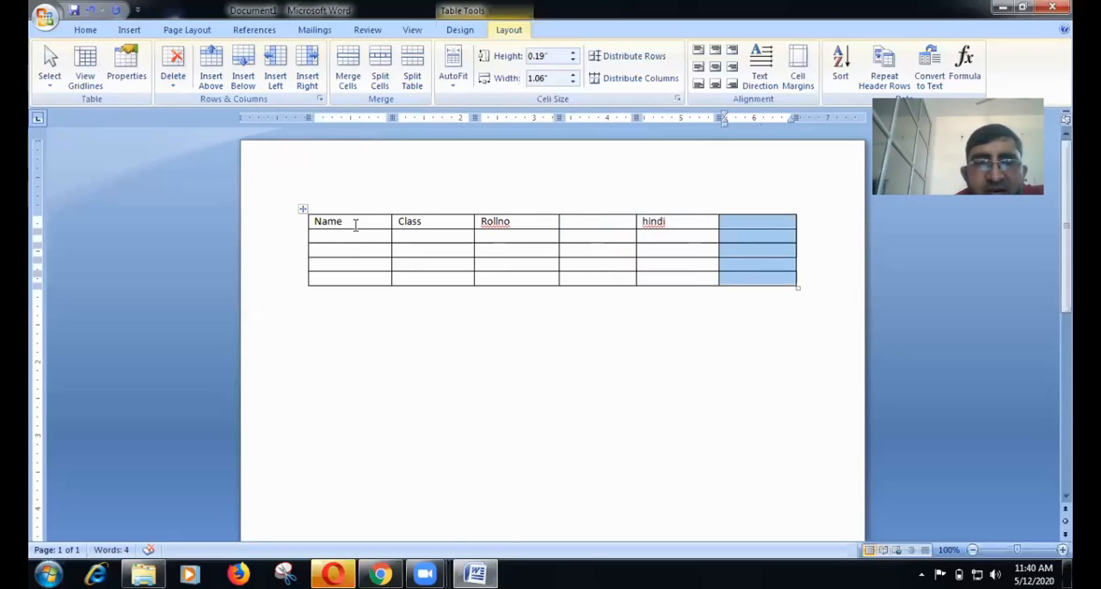
pyautogui.click(355, 225)
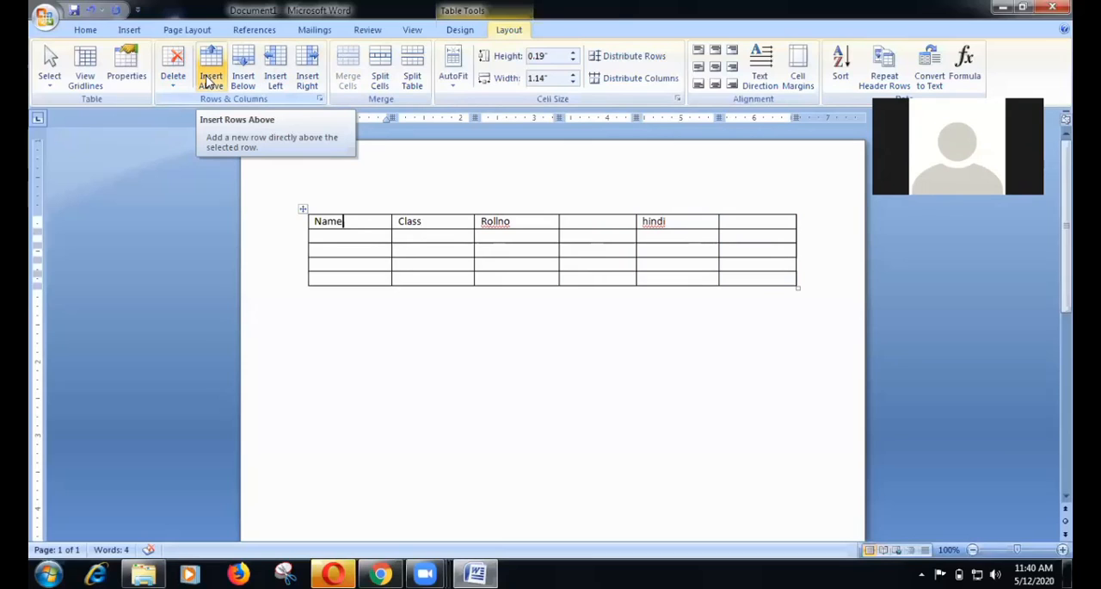
pyautogui.click(209, 81)
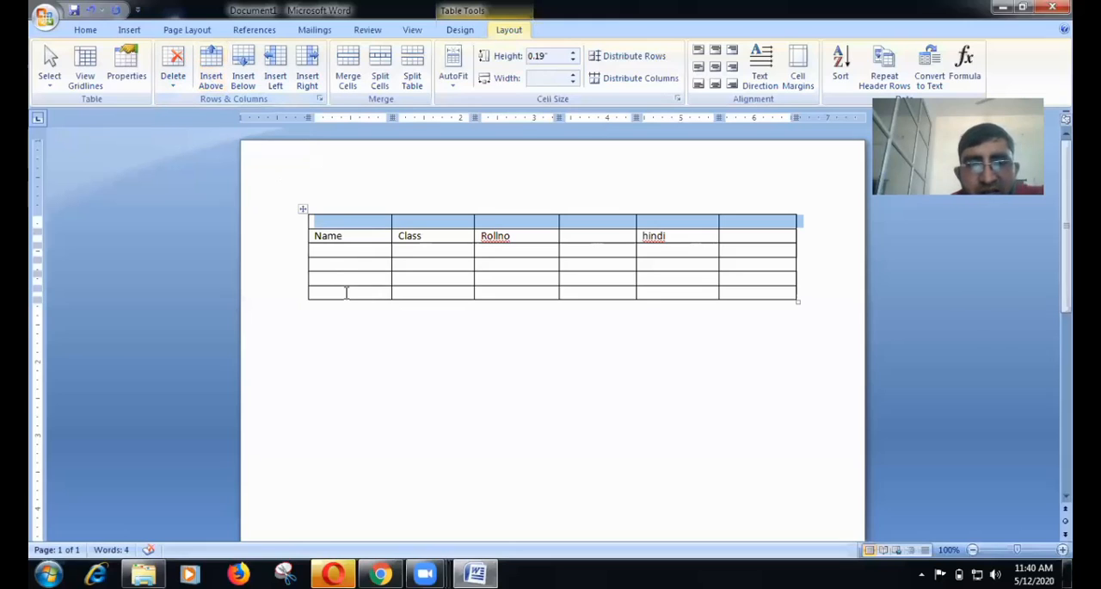
# Enter 12 and 34 in the first two cells of the last row, and insert a blank row below it.
pyautogui.click(346, 293)
pyautogui.write('12')
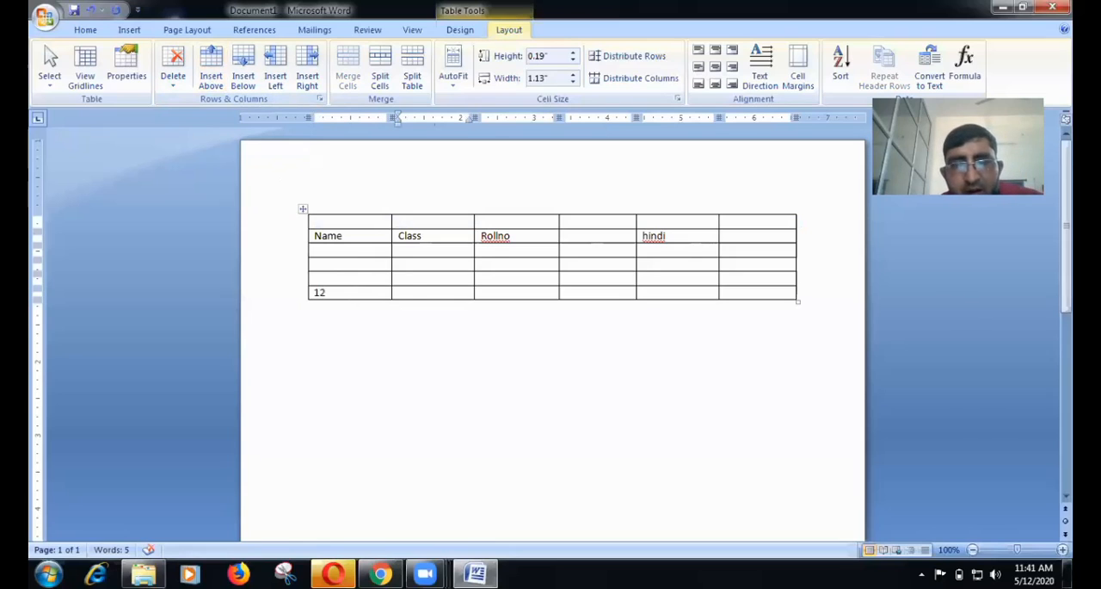
pyautogui.press('Tab')
pyautogui.write('34')
pyautogui.click(331, 293)
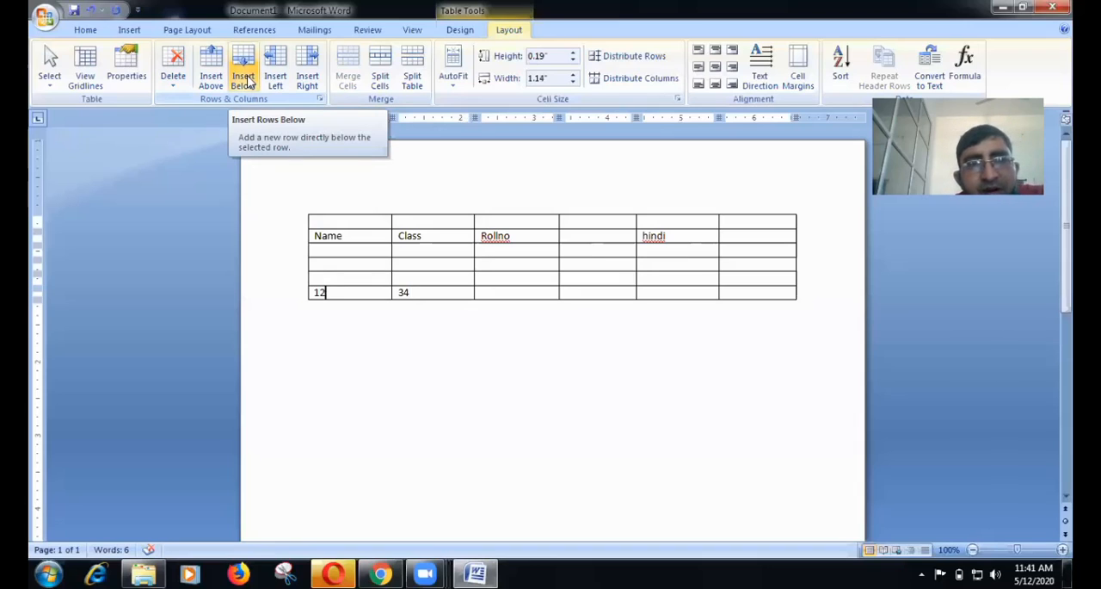
pyautogui.click(245, 80)
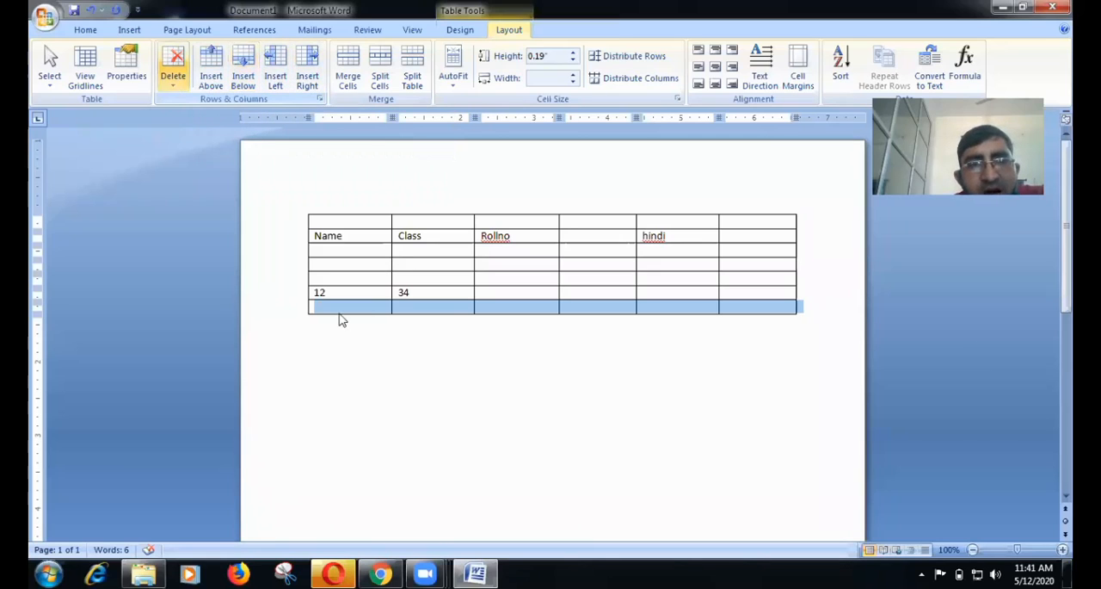
# Delete the Name column from the table.
pyautogui.click(173, 76)
pyautogui.click(335, 205)
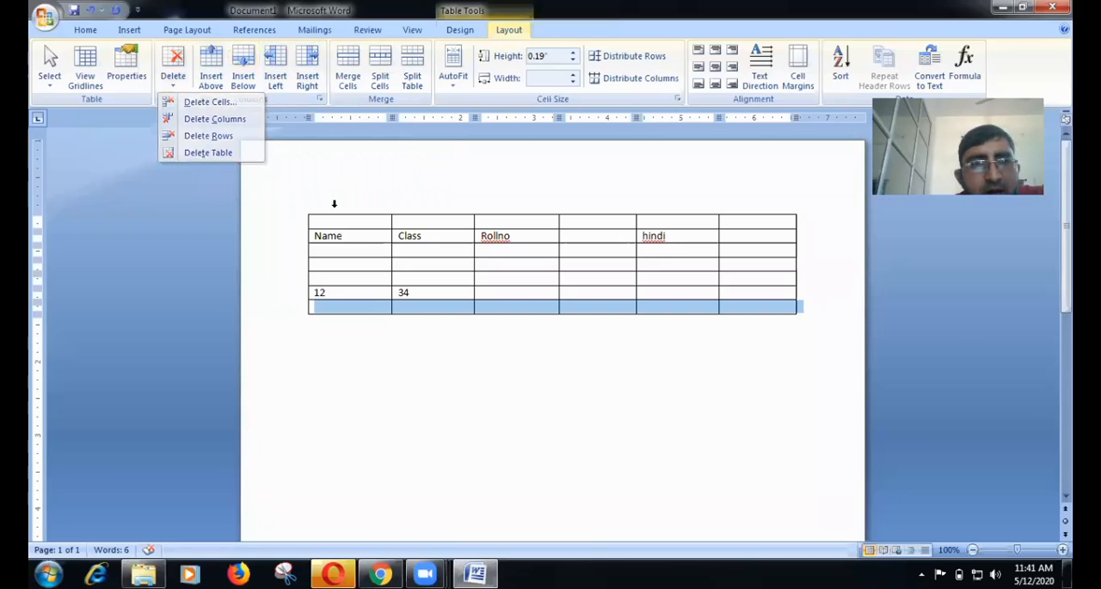
pyautogui.click(335, 204)
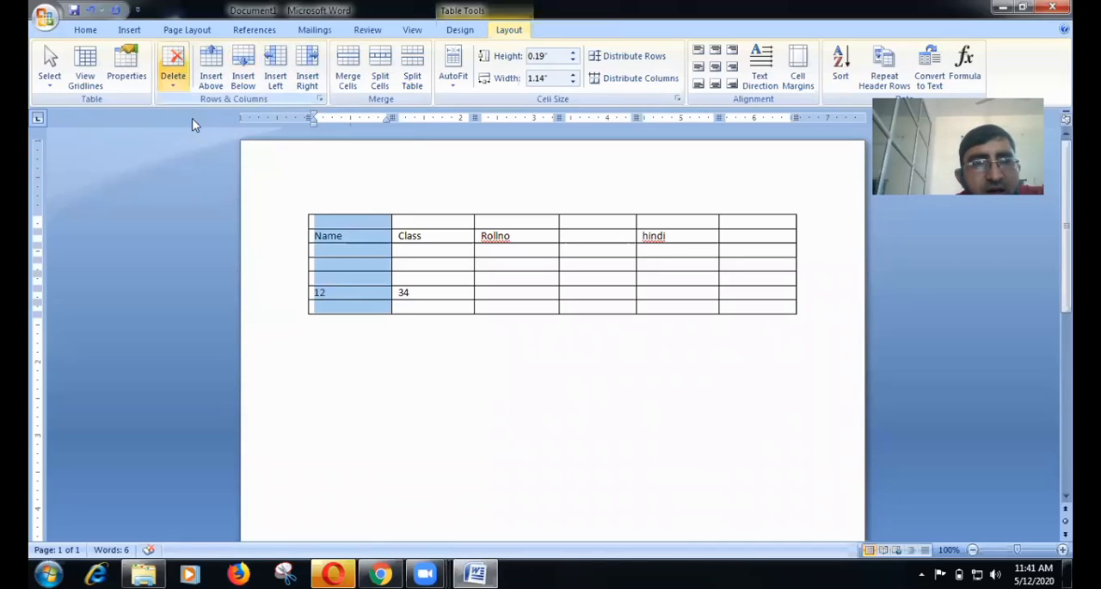
pyautogui.click(173, 76)
pyautogui.click(199, 118)
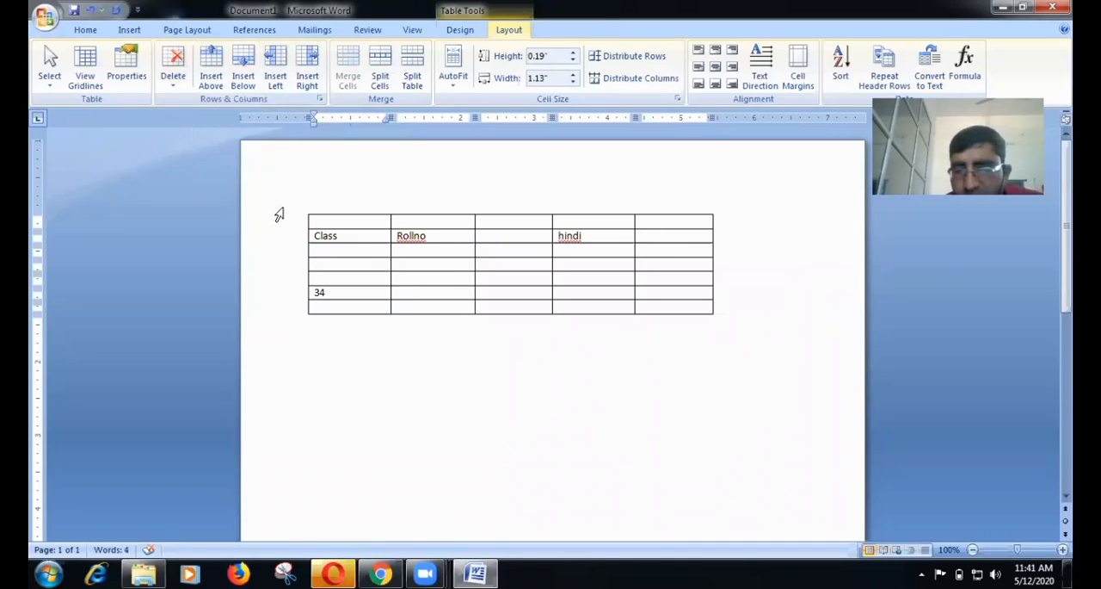
# Delete the blank row above the header row.
pyautogui.click(278, 214)
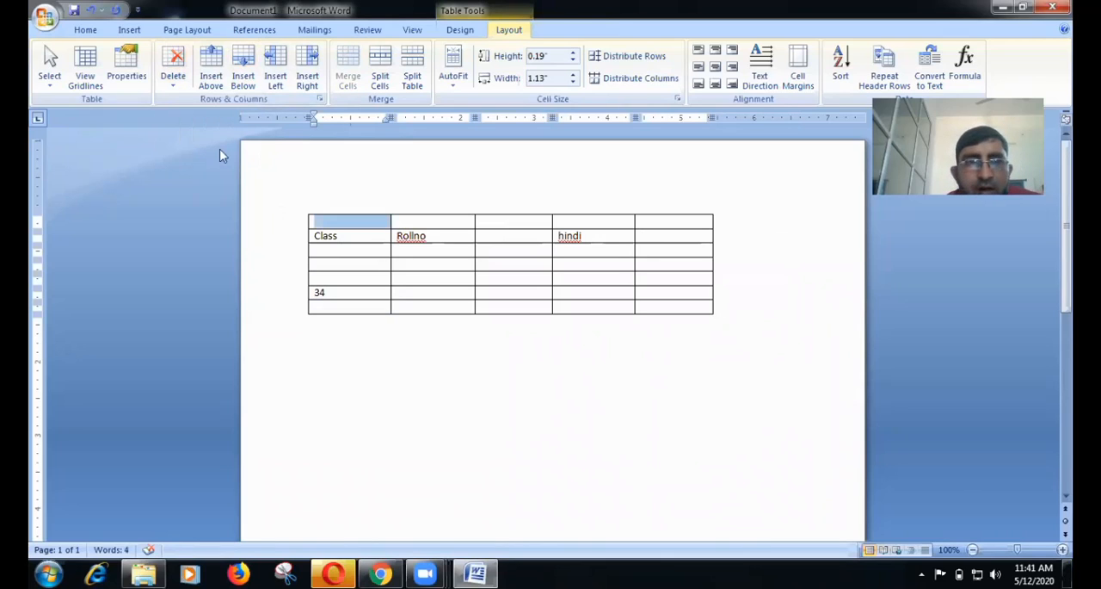
pyautogui.click(173, 92)
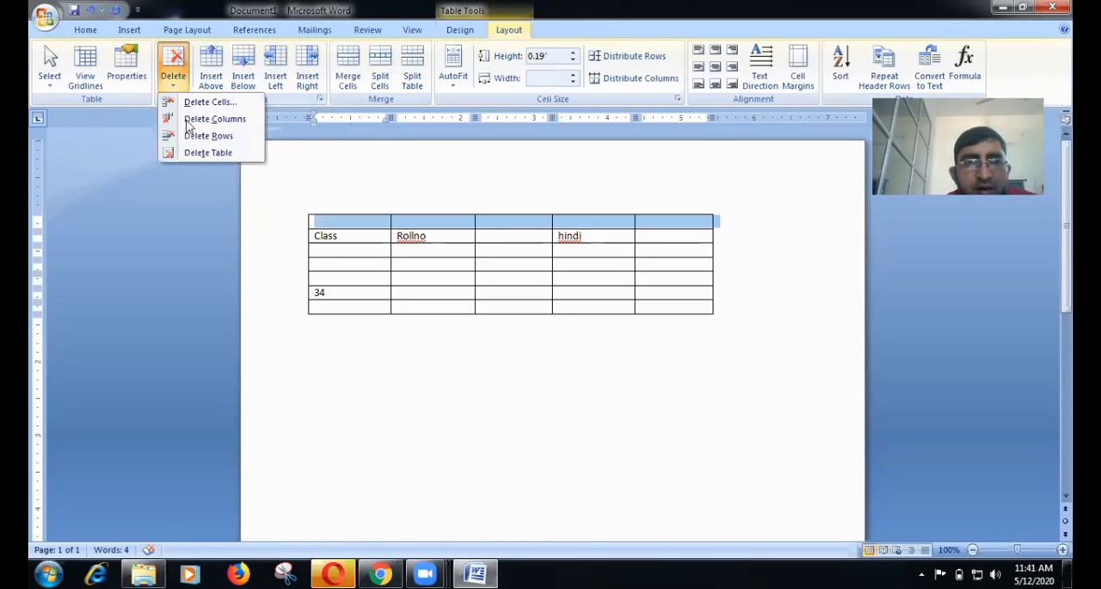
pyautogui.click(191, 138)
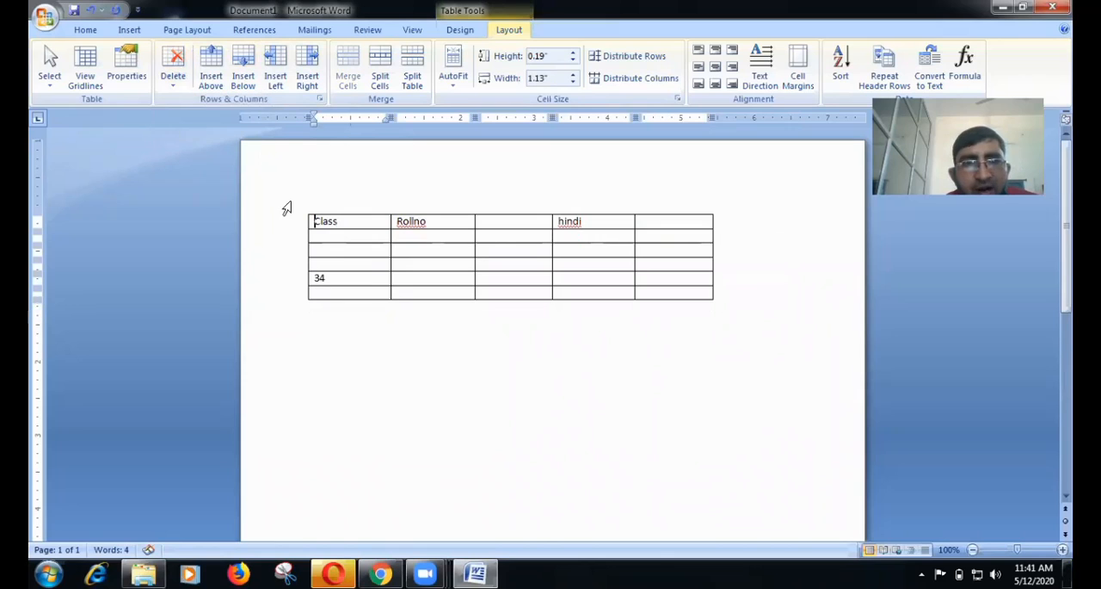
# Undo the deletions of the top row and the Name column.
pyautogui.click(351, 241)
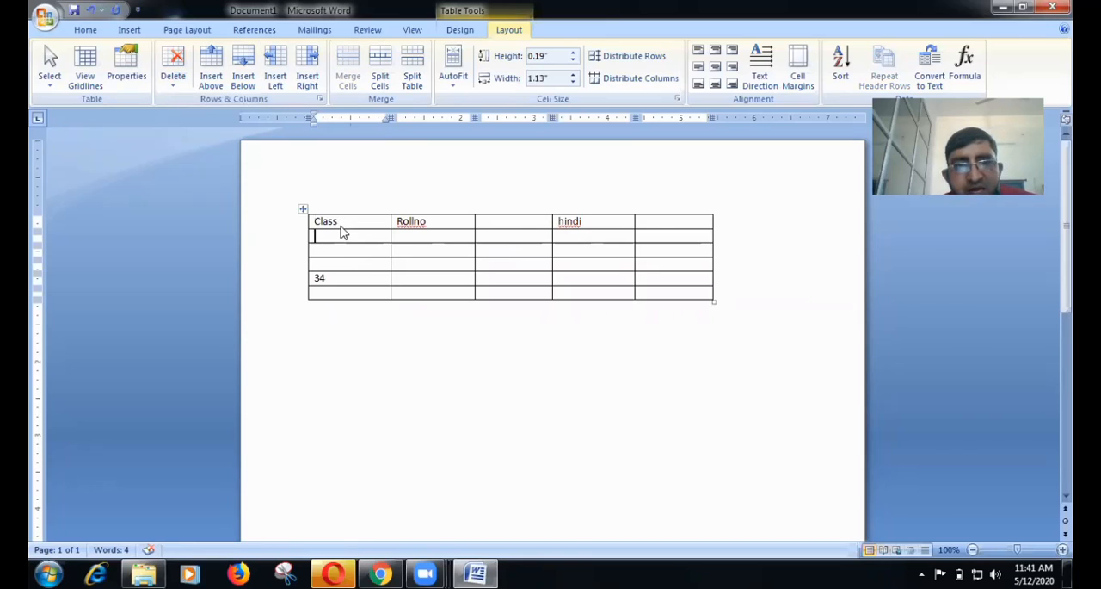
pyautogui.hotkey('ctrl', 'z')
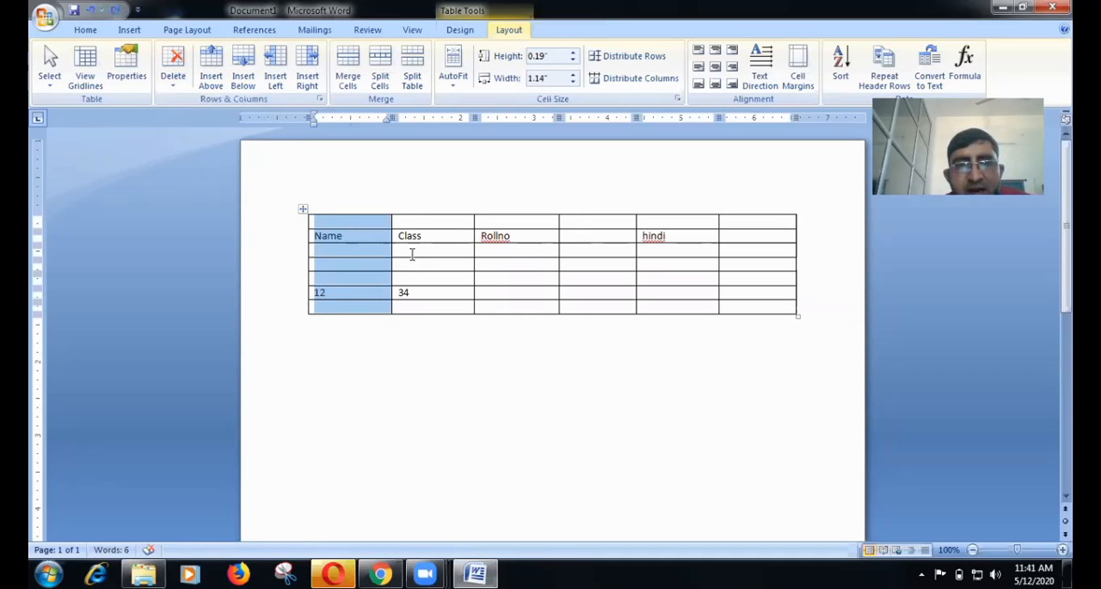
pyautogui.click(412, 254)
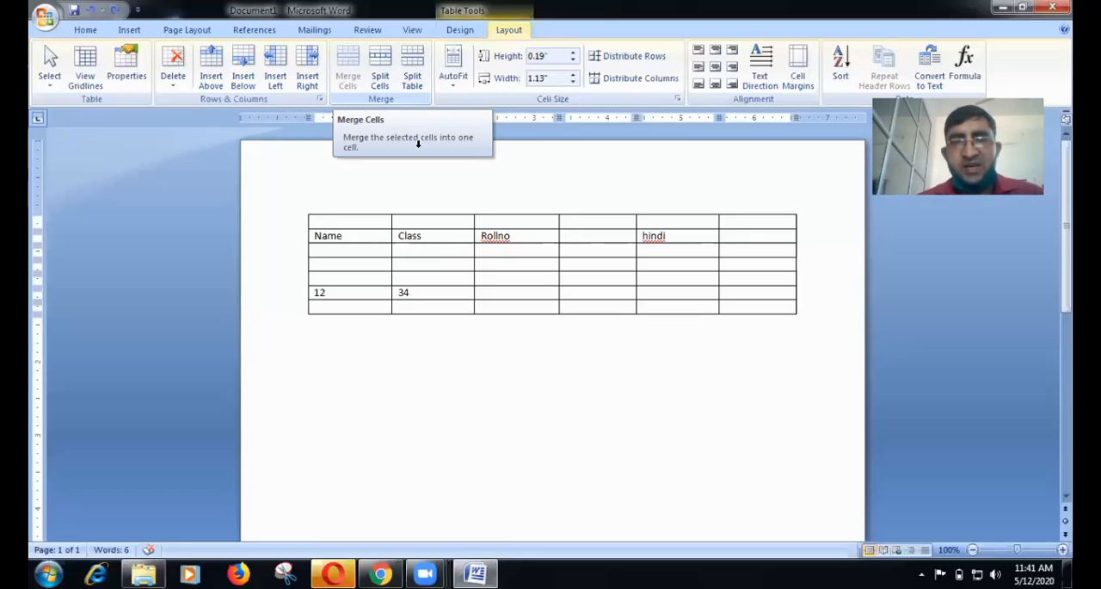
# Merge the cells of the last four rows in the third to fifth columns into one cell.
pyautogui.click(488, 265)
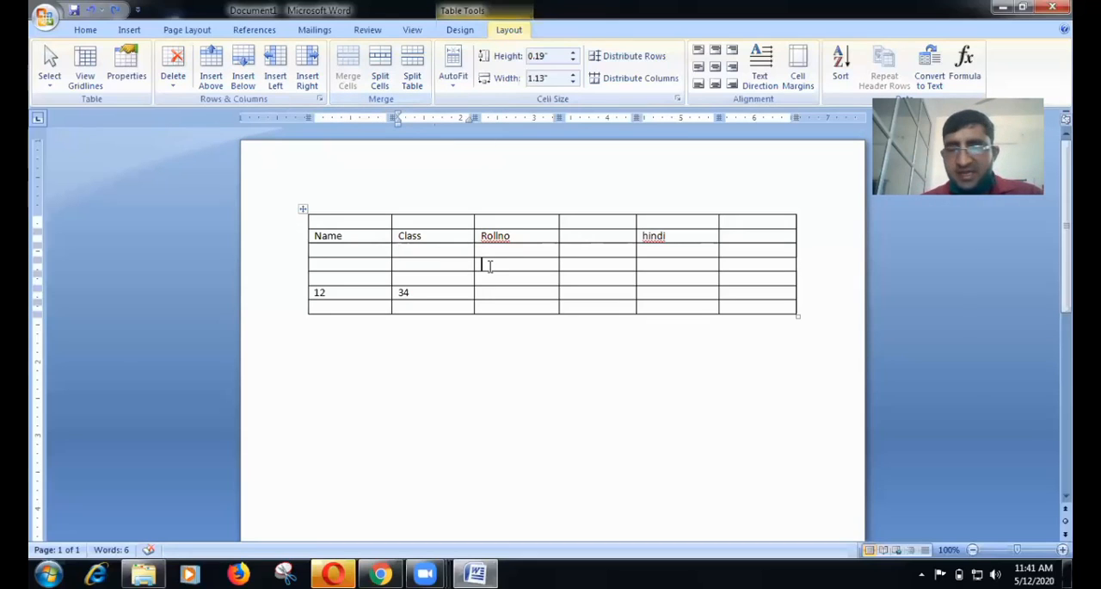
pyautogui.doubleClick(491, 272)
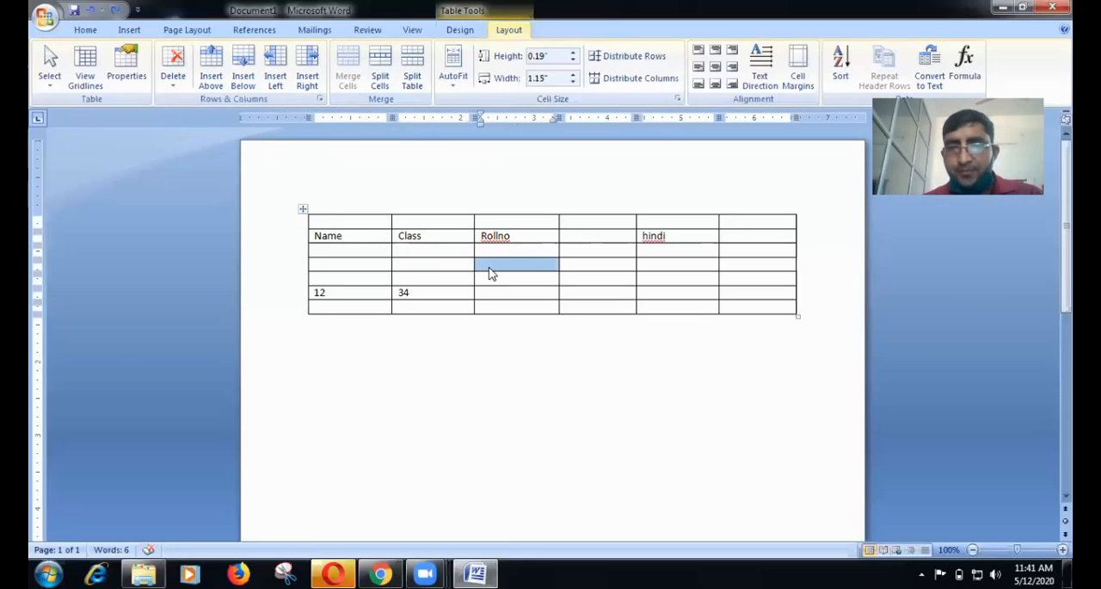
pyautogui.hotkey('shift', 'Right')
pyautogui.hotkey('shift', 'Right')
pyautogui.hotkey('shift', 'Down')
pyautogui.hotkey('shift', 'Down')
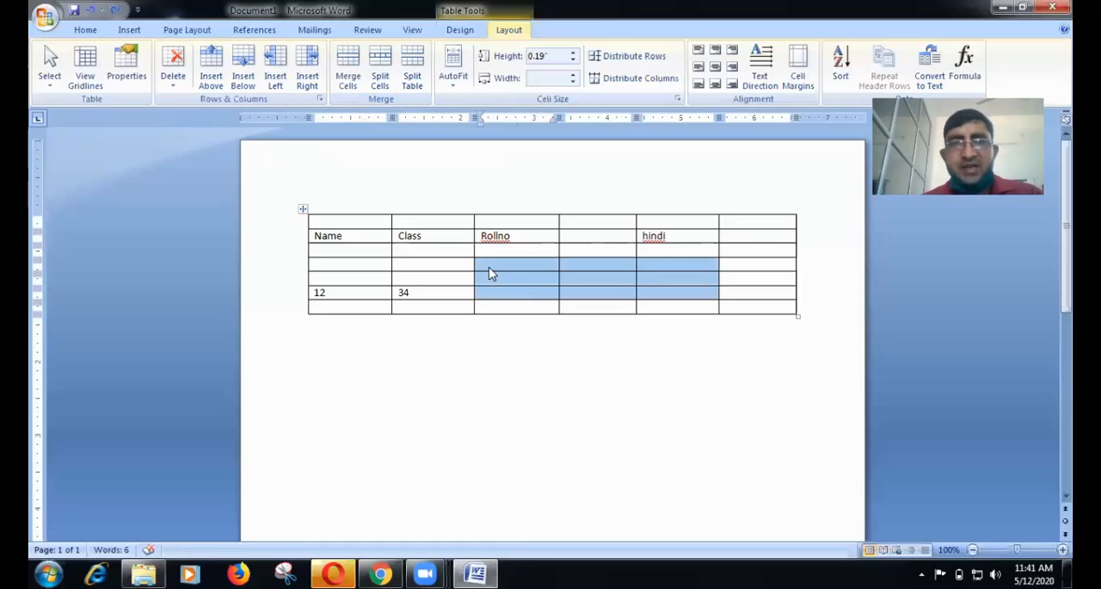
pyautogui.hotkey('shift', 'Down')
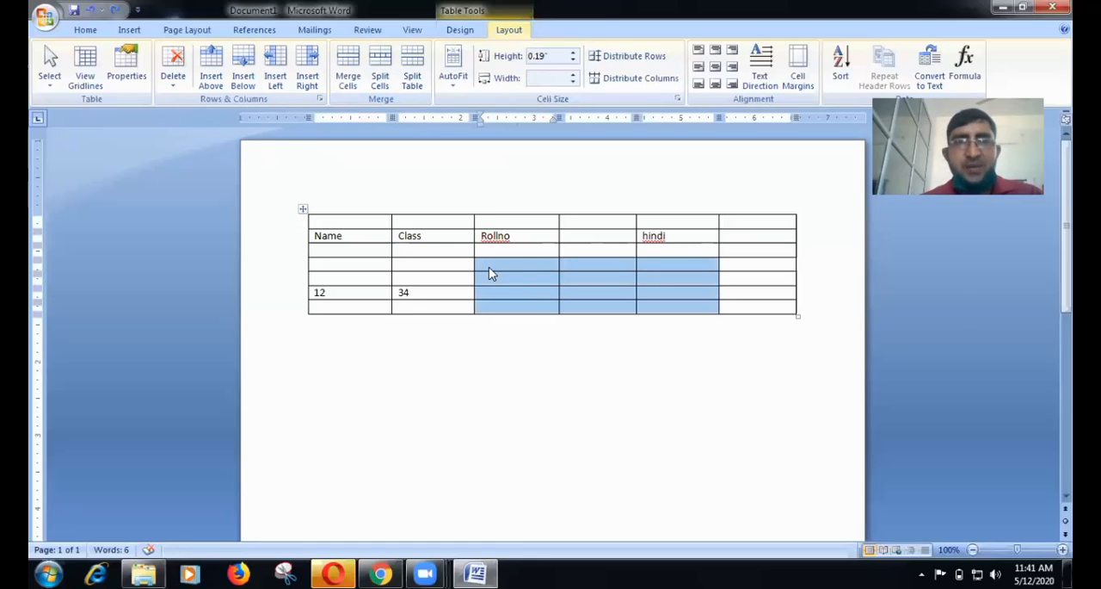
pyautogui.click(348, 80)
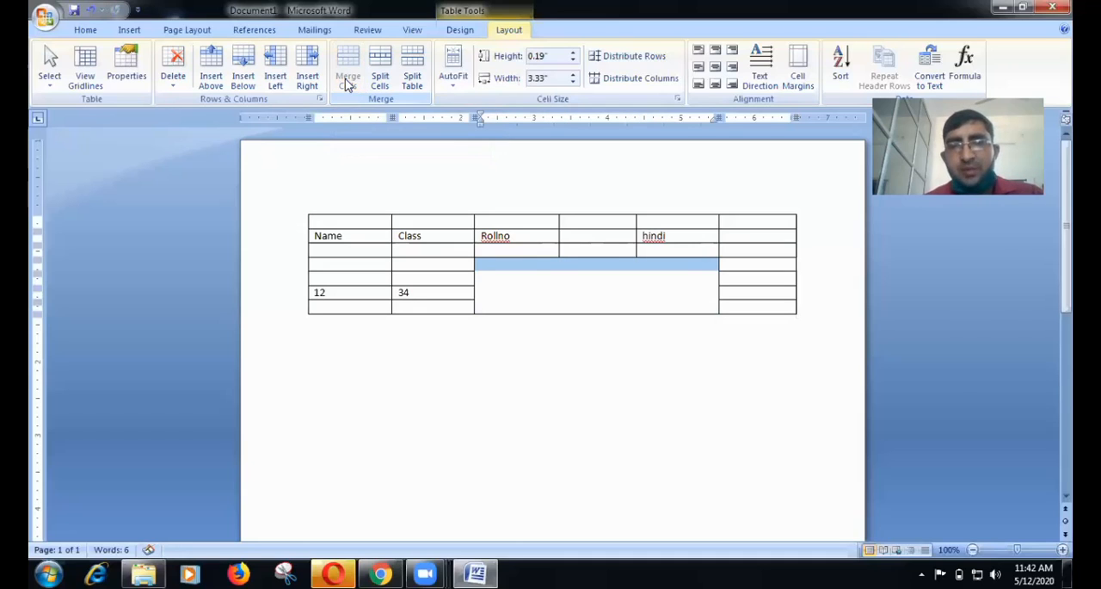
# Split the merged cell into 10 columns and 4 rows.
pyautogui.click(530, 278)
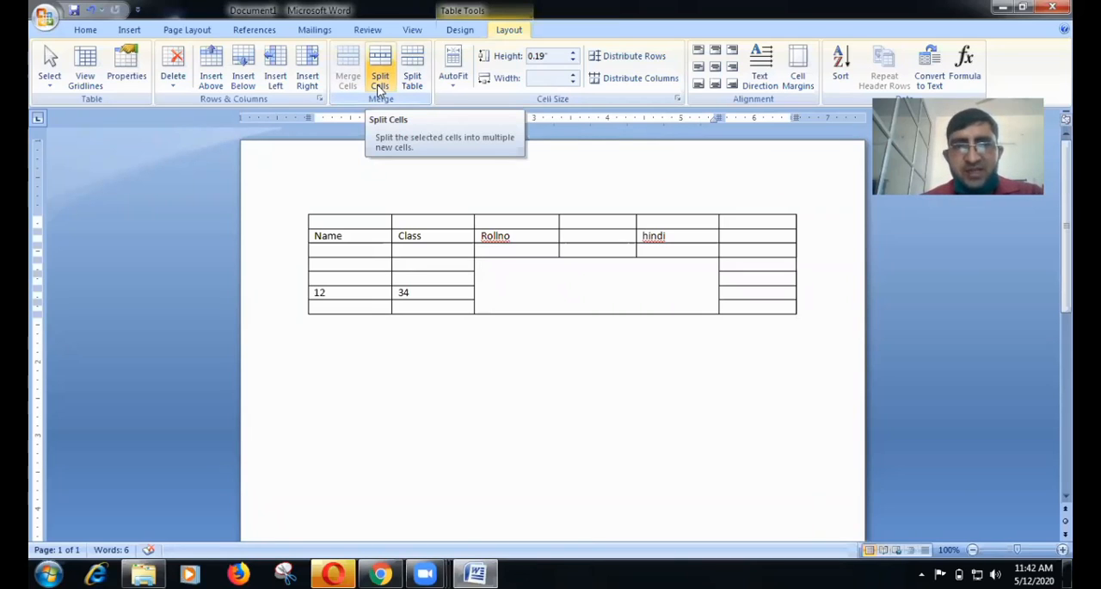
pyautogui.click(379, 86)
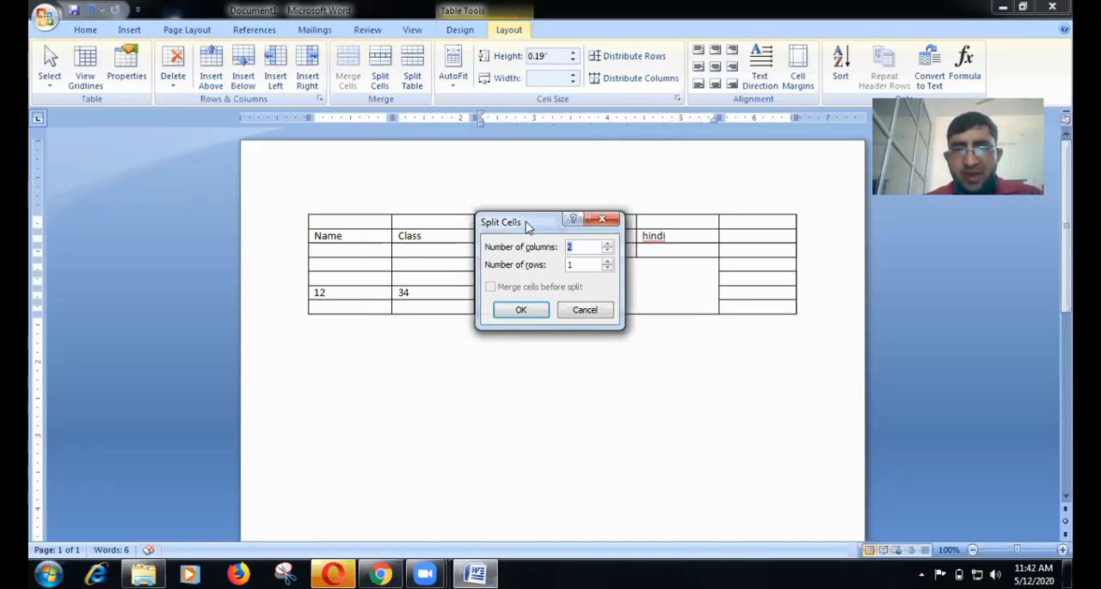
pyautogui.moveTo(525, 222); pyautogui.dragTo(654, 203)
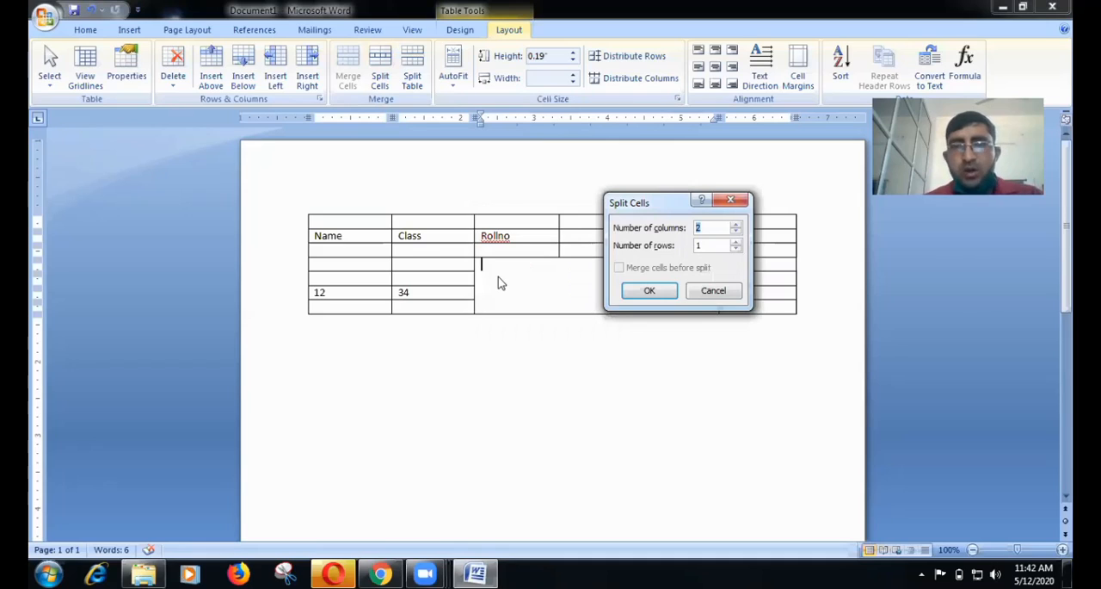
pyautogui.click(734, 243)
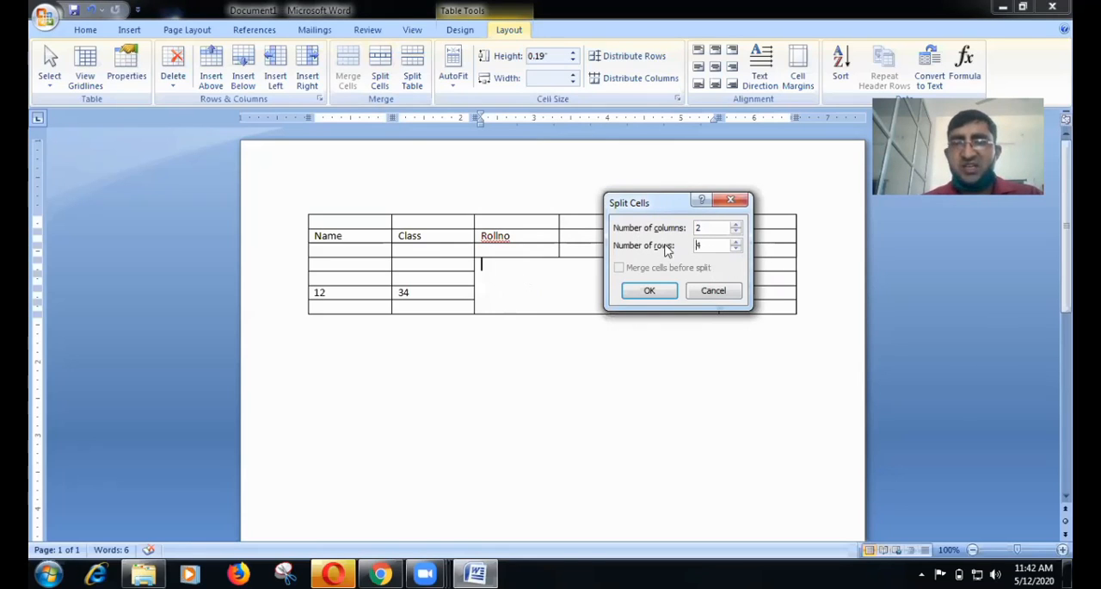
pyautogui.click(736, 225)
pyautogui.click(736, 224)
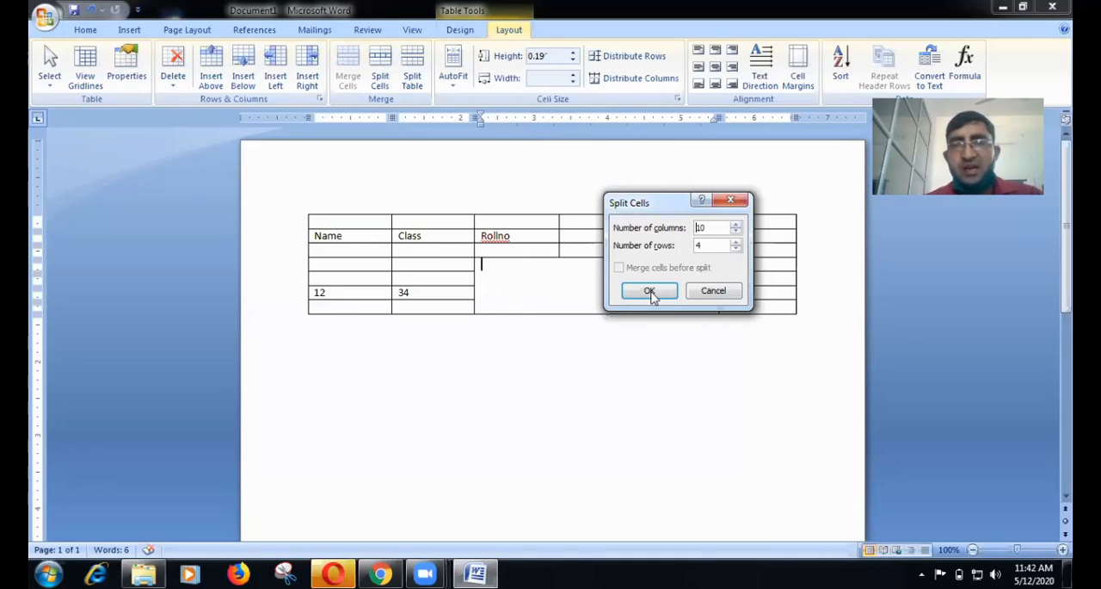
pyautogui.click(650, 292)
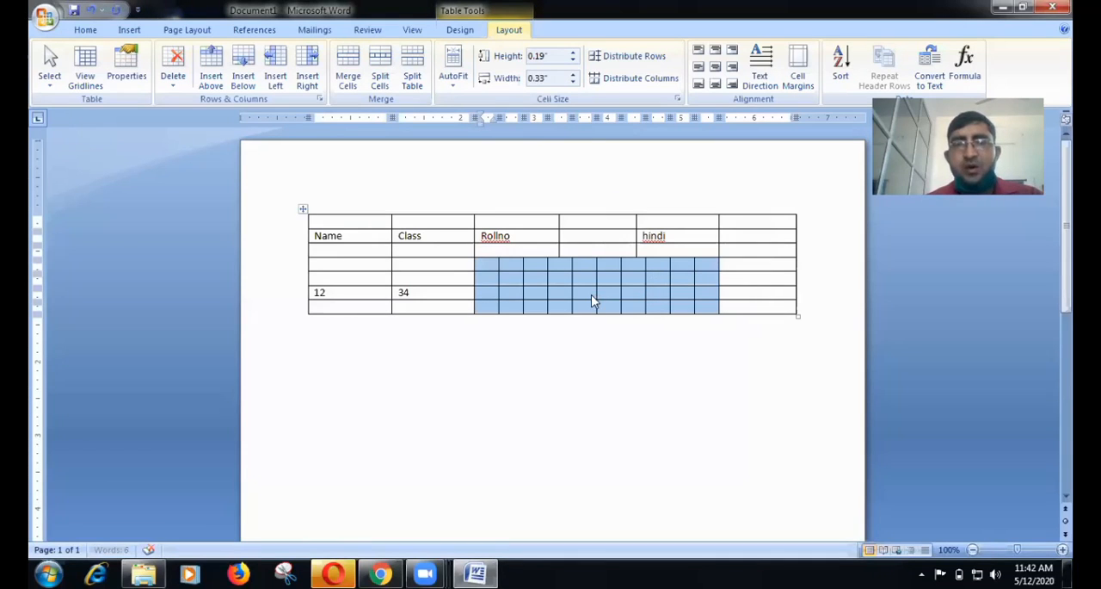
# Undo the cell split and the cell merge.
pyautogui.click(523, 274)
pyautogui.click(487, 268)
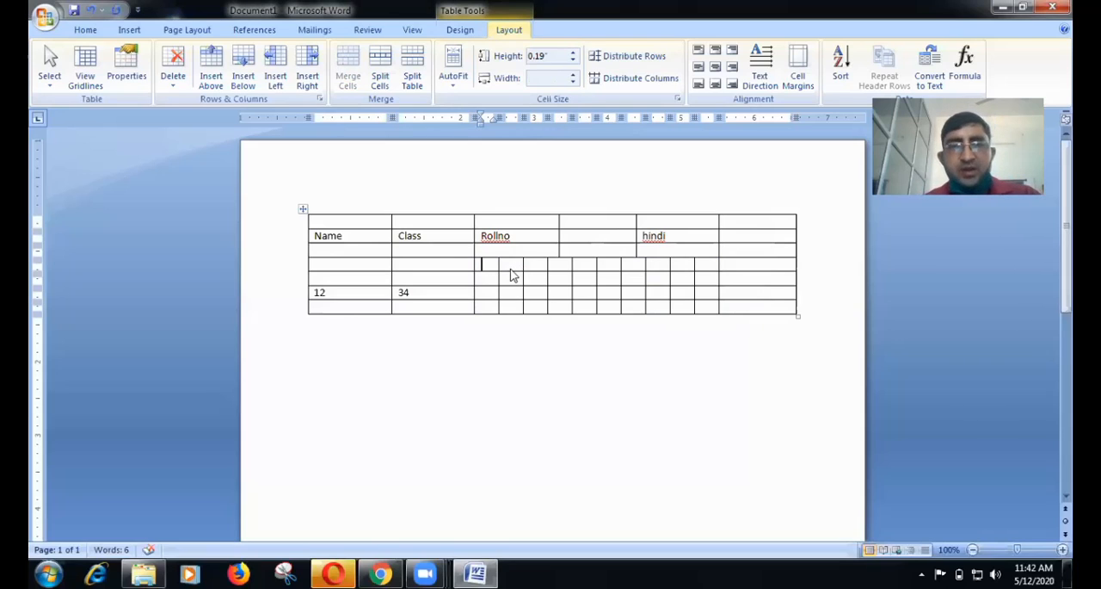
pyautogui.hotkey('ctrl', 'z')
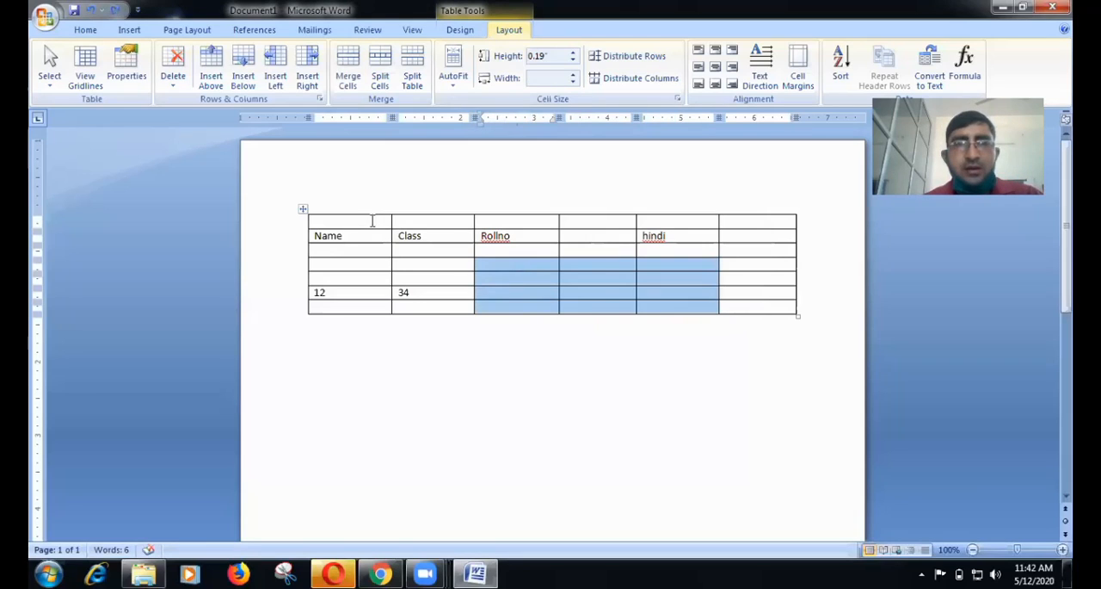
# Split the table above the header row and above each of the three blank rows below it.
pyautogui.click(371, 232)
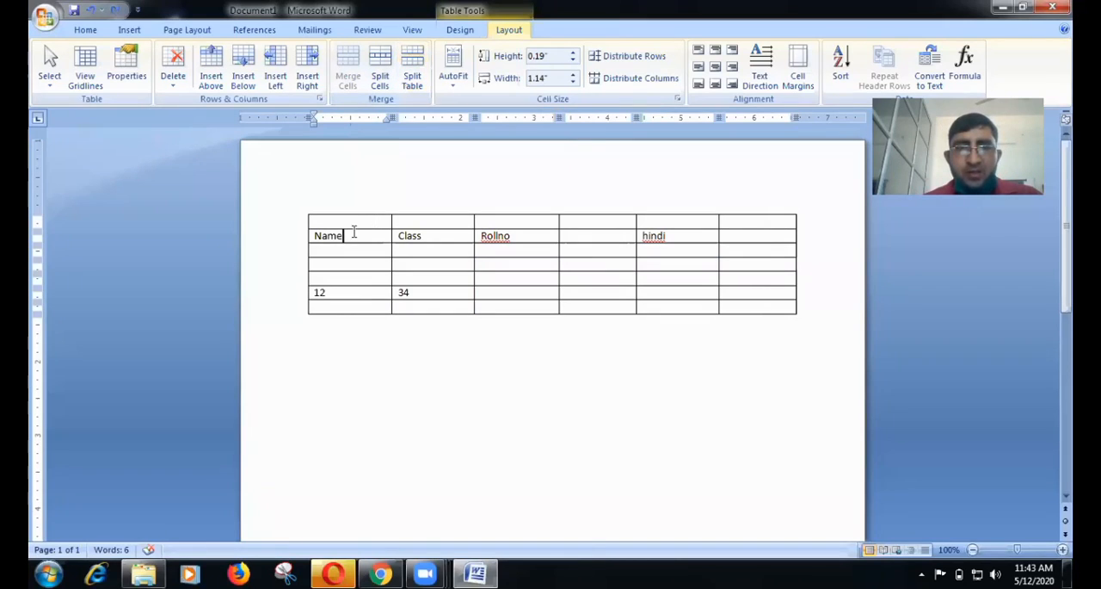
pyautogui.click(350, 221)
pyautogui.click(348, 234)
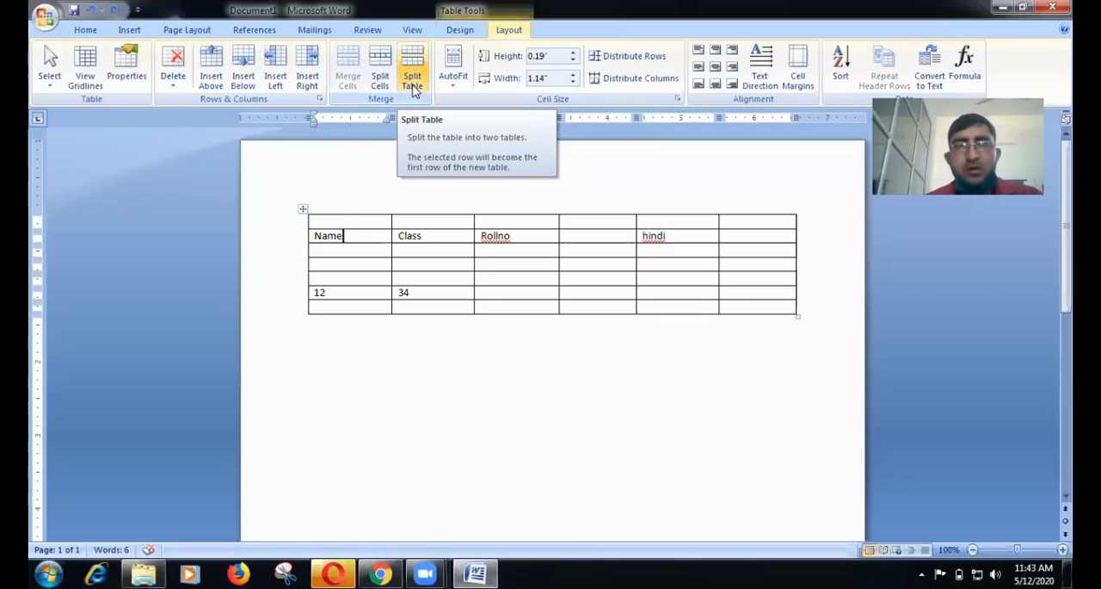
pyautogui.click(414, 89)
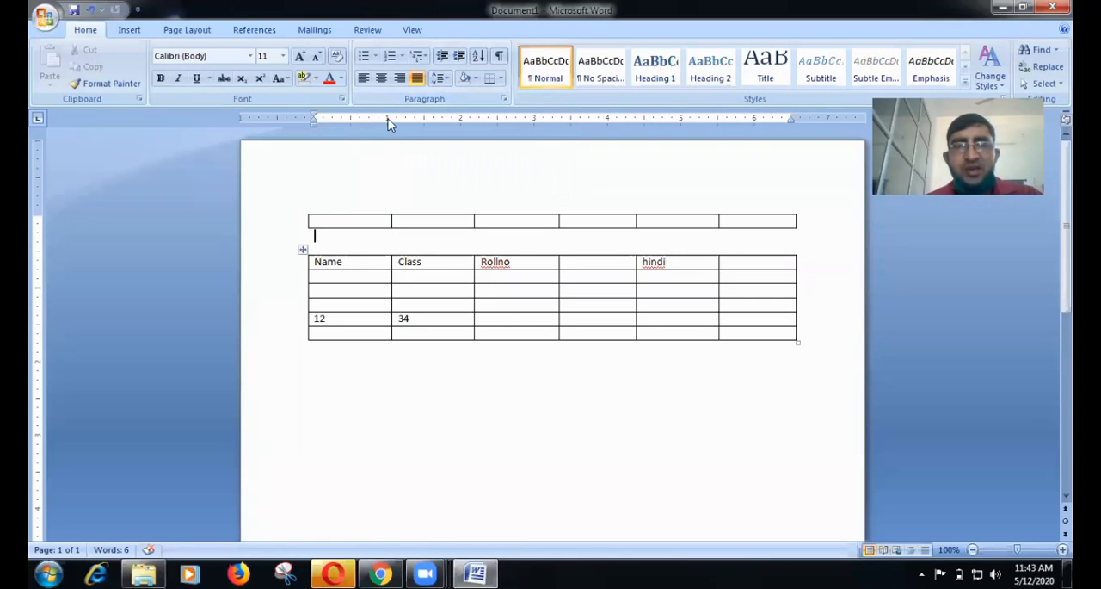
pyautogui.click(410, 89)
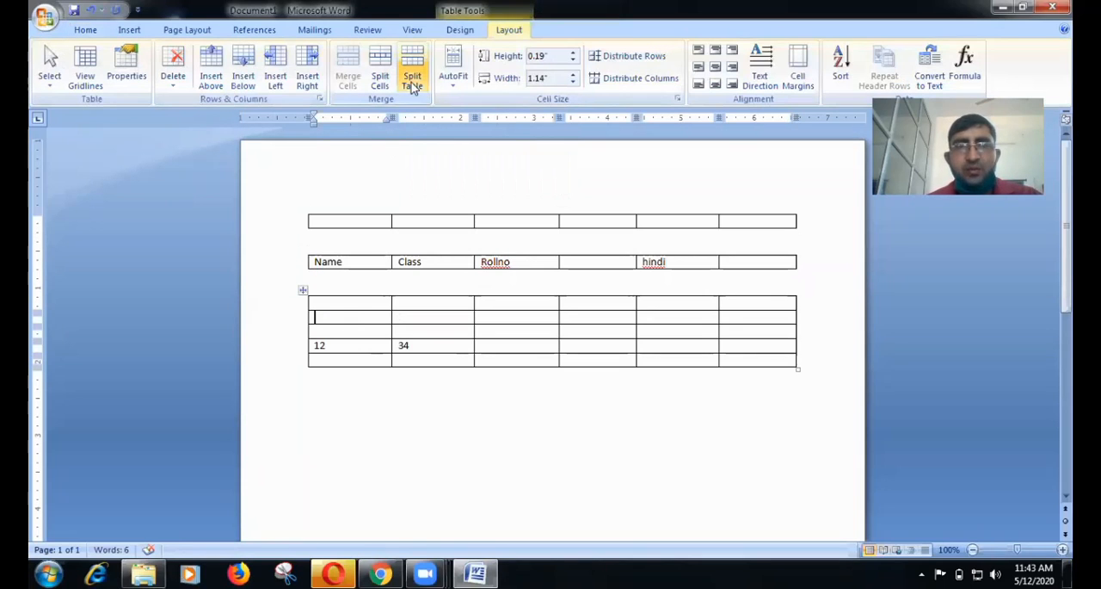
pyautogui.click(413, 86)
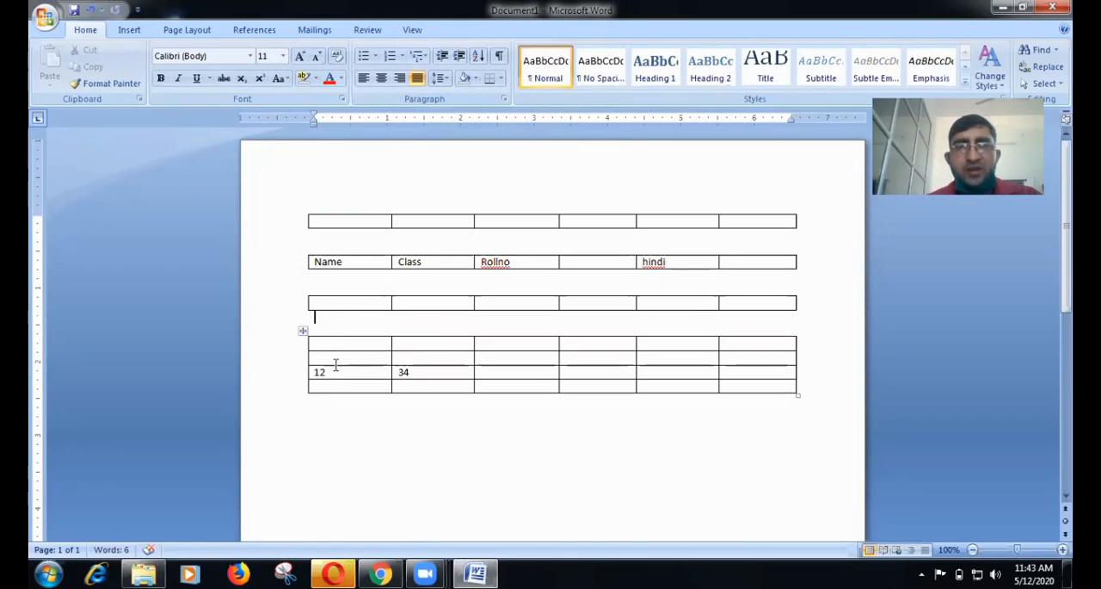
pyautogui.click(367, 219)
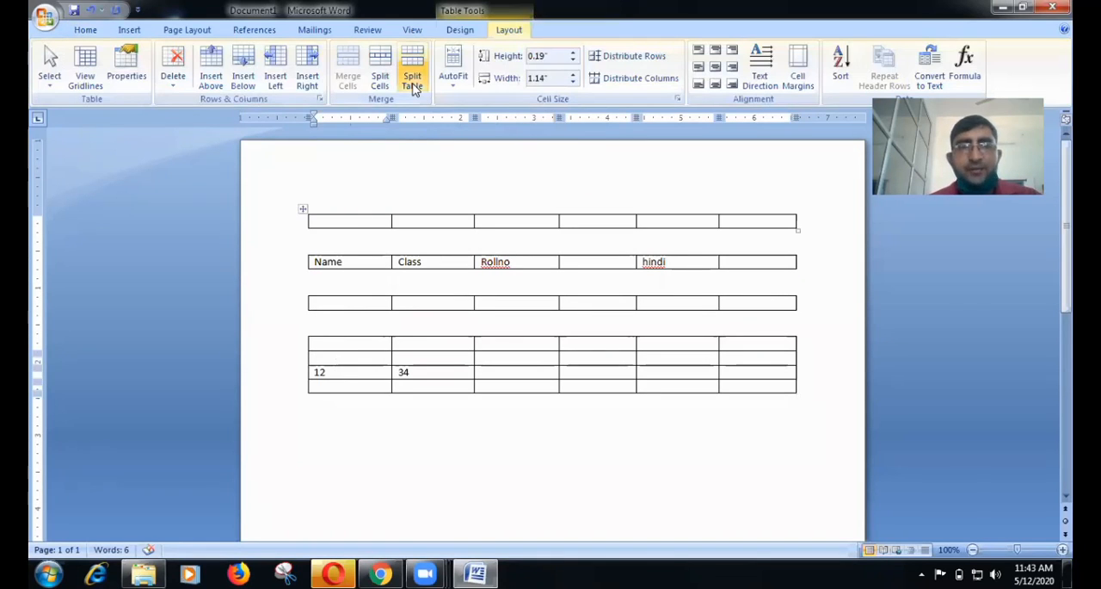
pyautogui.click(413, 86)
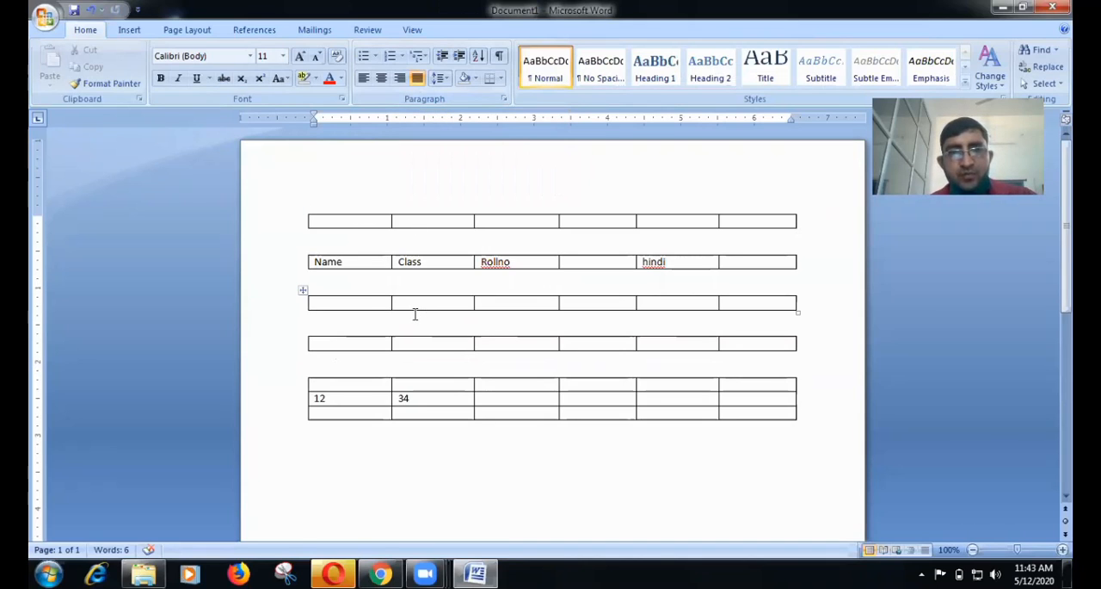
# Rejoin the split tables into one by deleting the empty paragraphs between them.
pyautogui.press('Delete')
pyautogui.press('Delete')
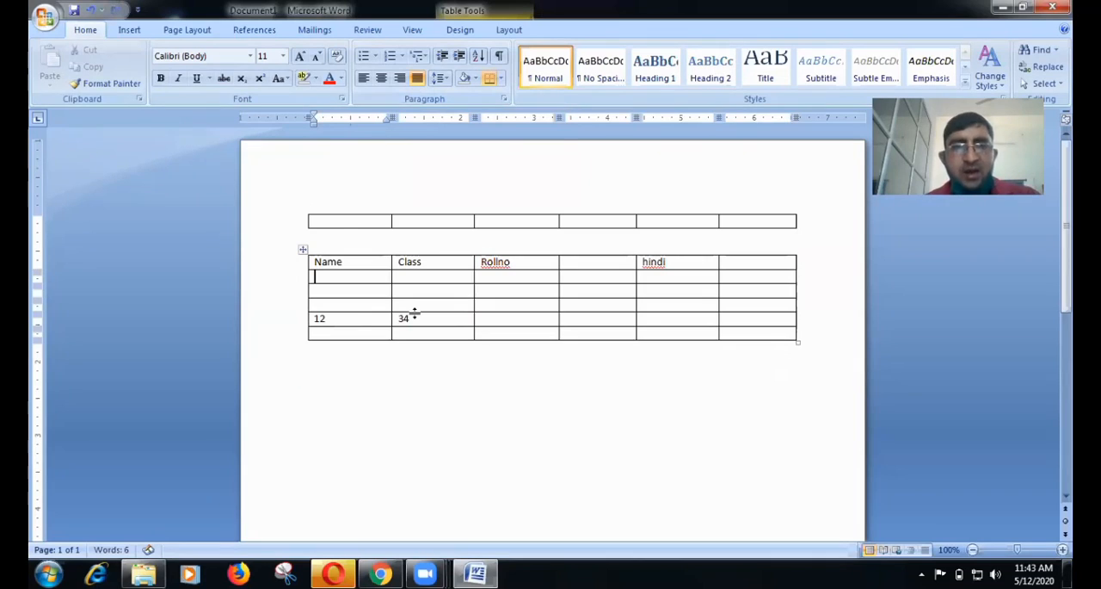
pyautogui.press('Up')
pyautogui.press('Up')
pyautogui.press('Delete')
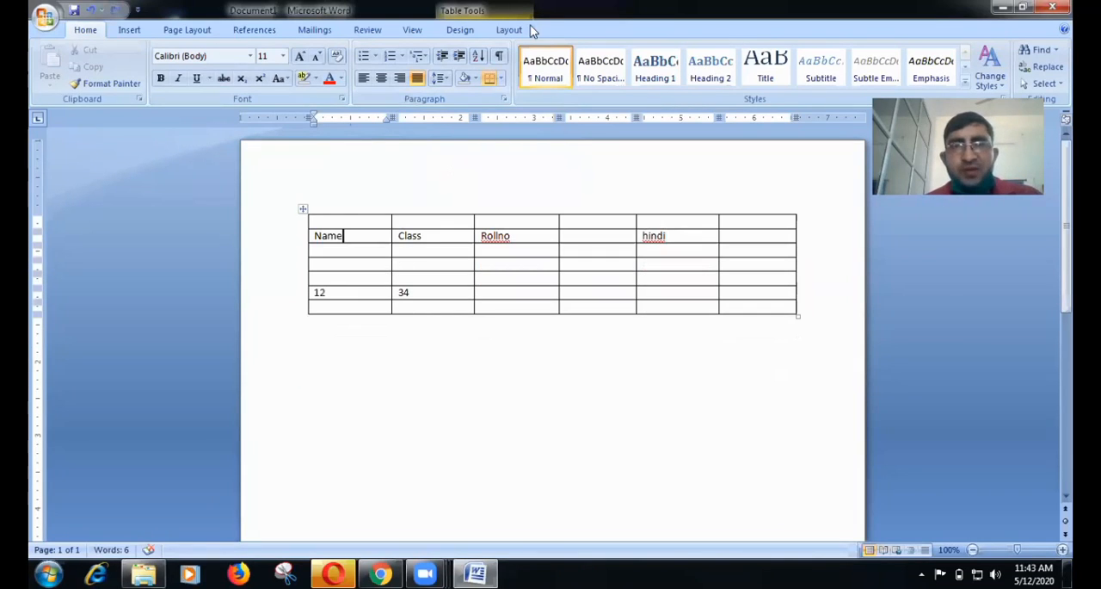
pyautogui.click(464, 277)
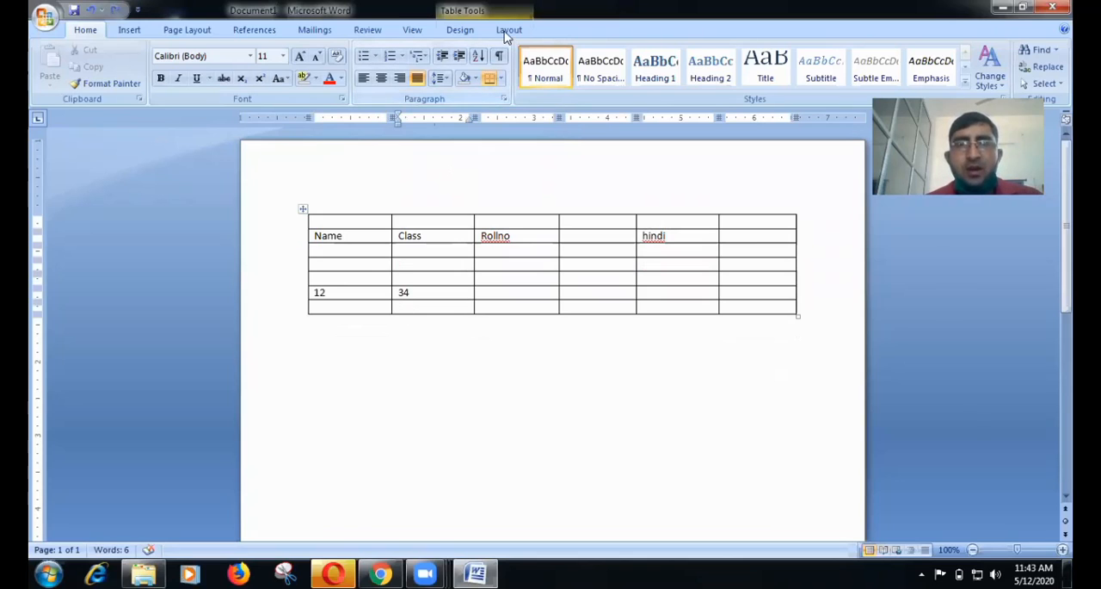
pyautogui.click(466, 353)
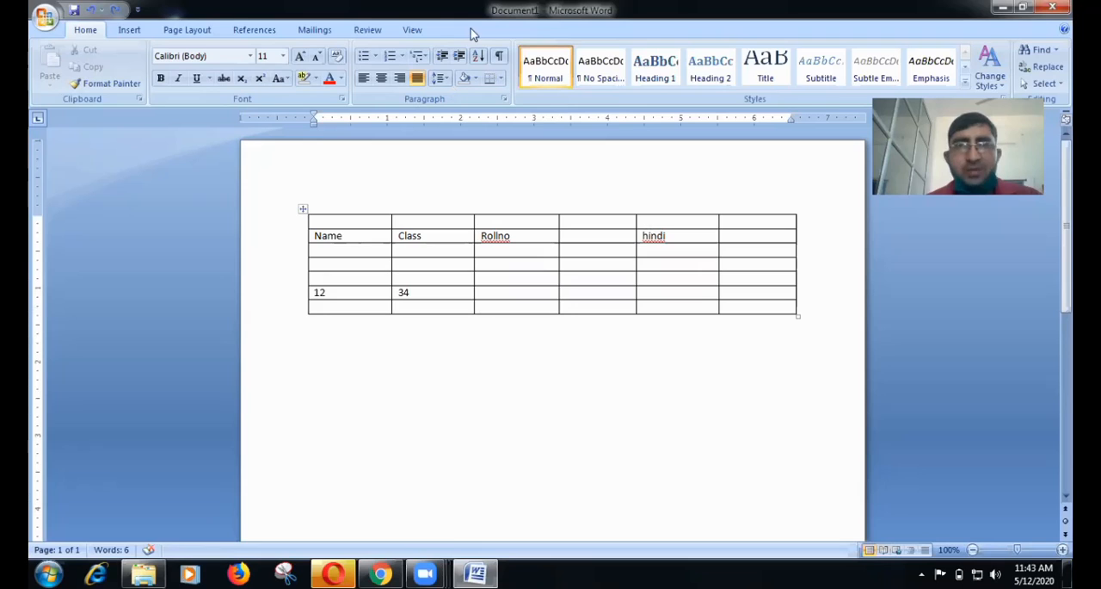
pyautogui.click(493, 261)
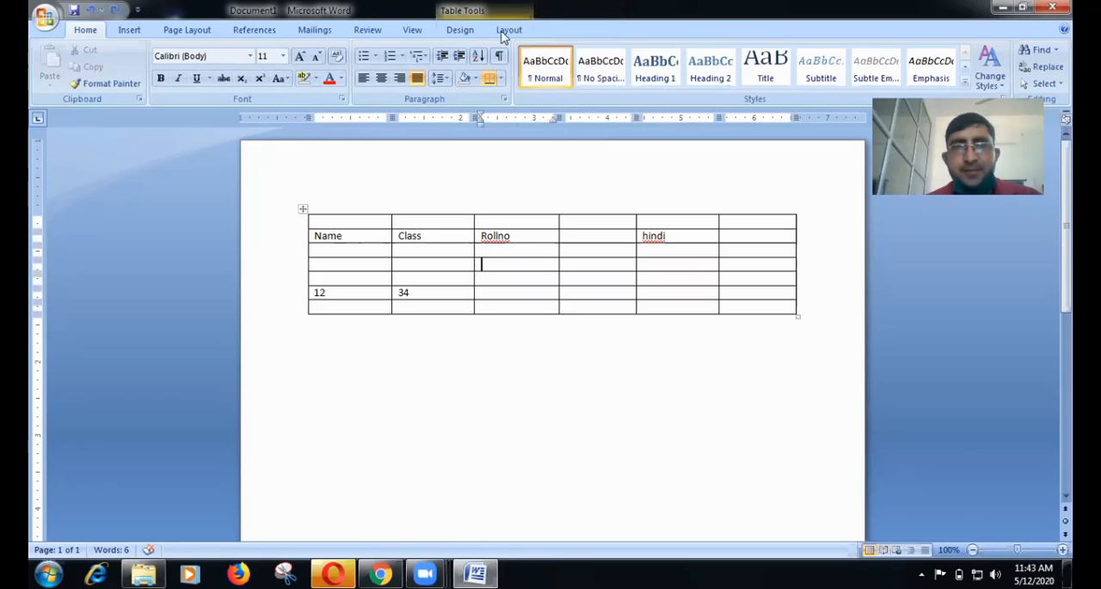
pyautogui.click(507, 30)
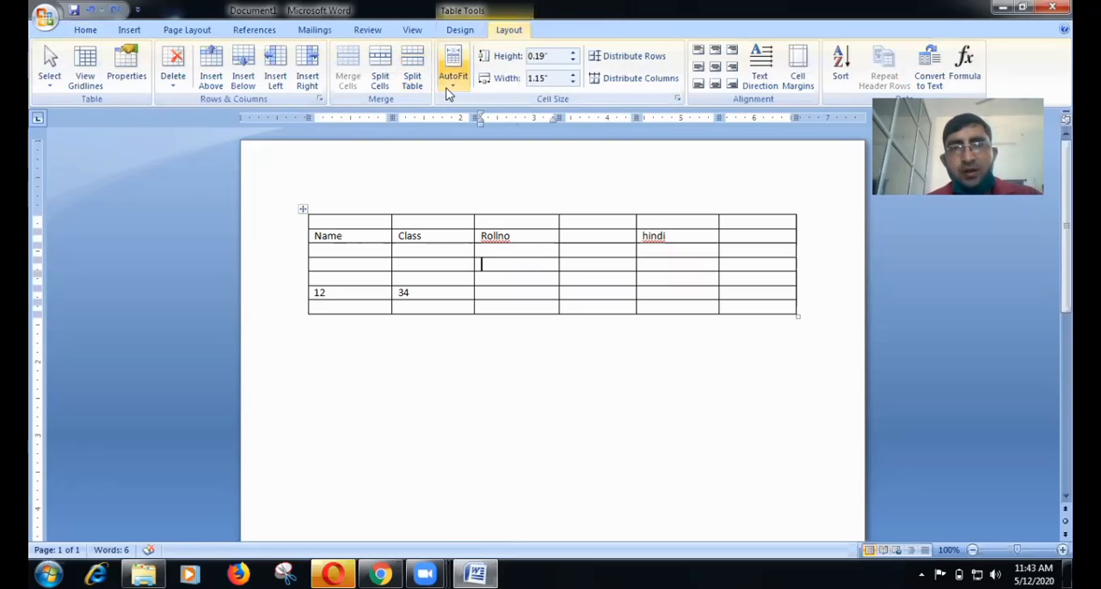
pyautogui.click(449, 88)
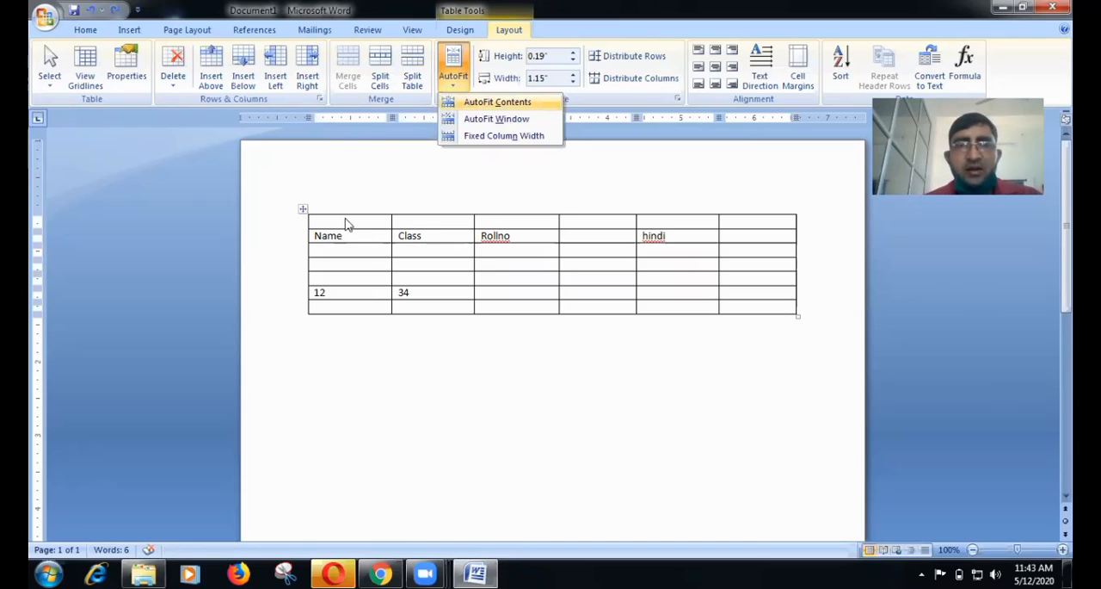
# Enter the headings Name and Class in the first two cells of the blank top row, leaving the third cell empty.
pyautogui.click(347, 219)
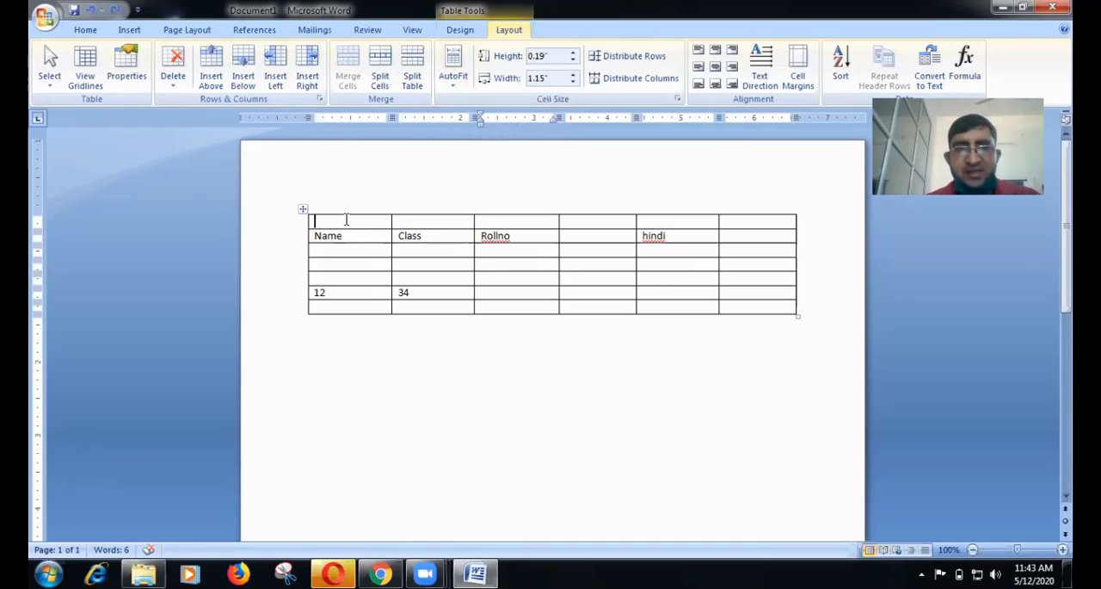
pyautogui.write('name')
pyautogui.press('Tab')
pyautogui.write('class')
pyautogui.press('Tab')
pyautogui.write('ro')
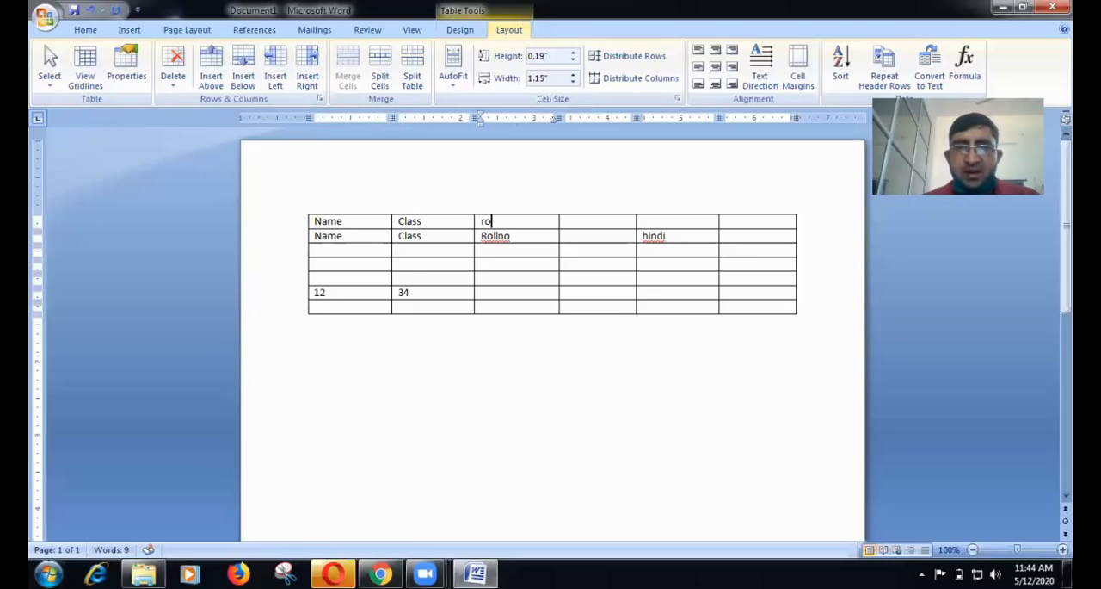
pyautogui.press('BackSpace')
pyautogui.press('BackSpace')
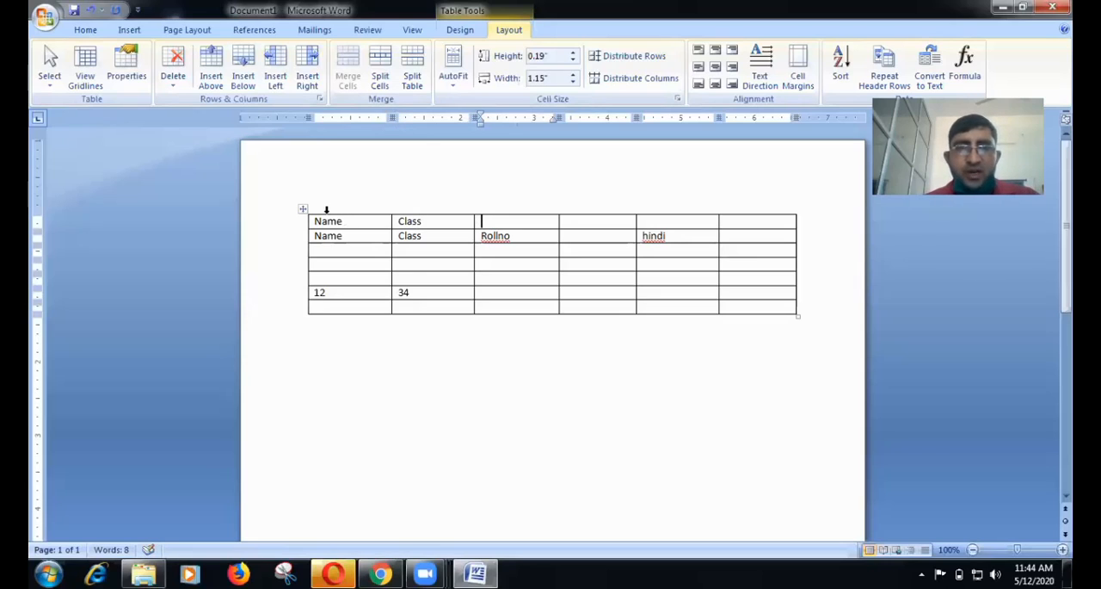
# Delete the duplicate heading row at the top of the table.
pyautogui.click(329, 221)
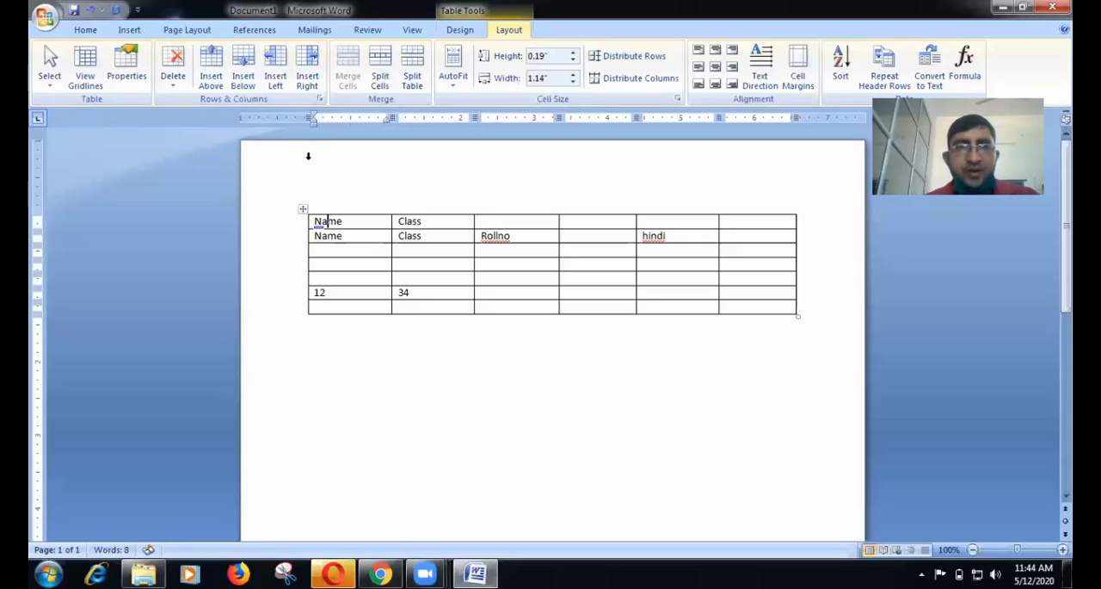
pyautogui.click(184, 86)
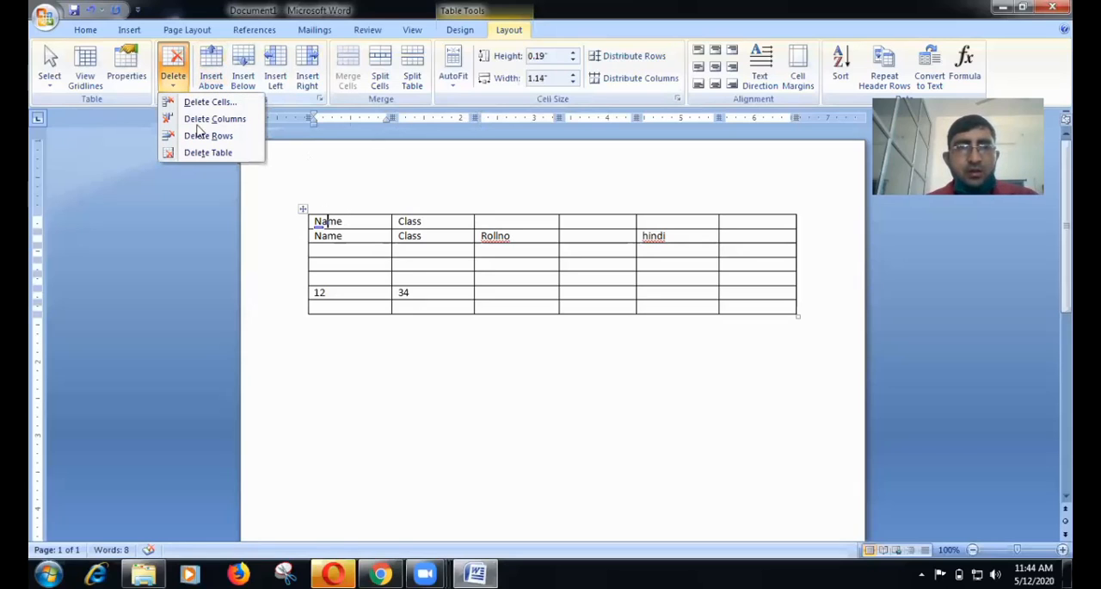
pyautogui.click(213, 135)
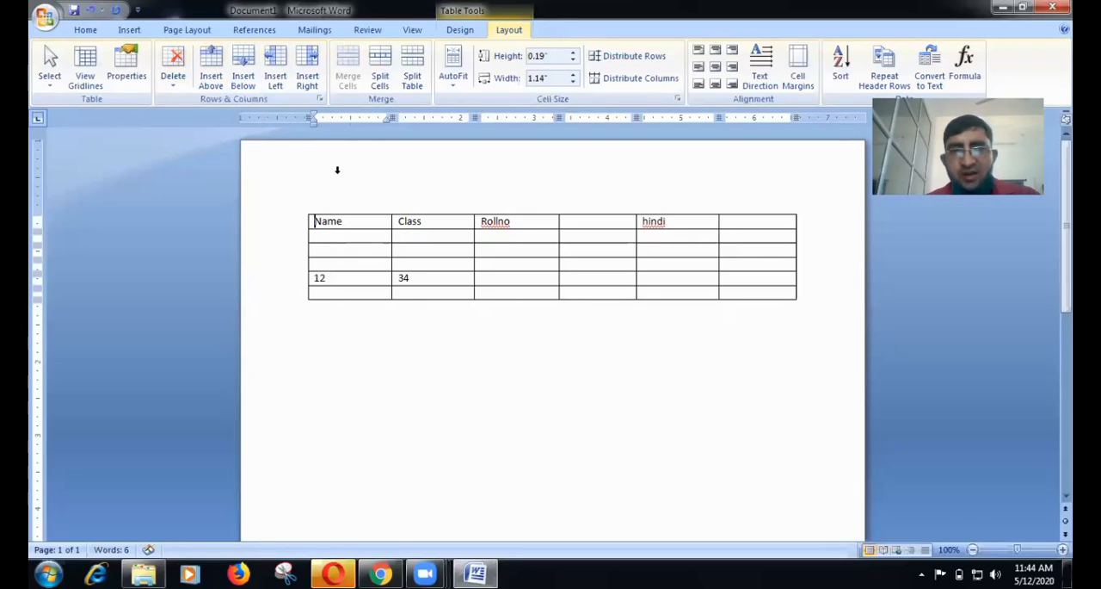
# Fill the two empty header cells with english before the hindi column and math in the last column.
pyautogui.click(596, 222)
pyautogui.write('english')
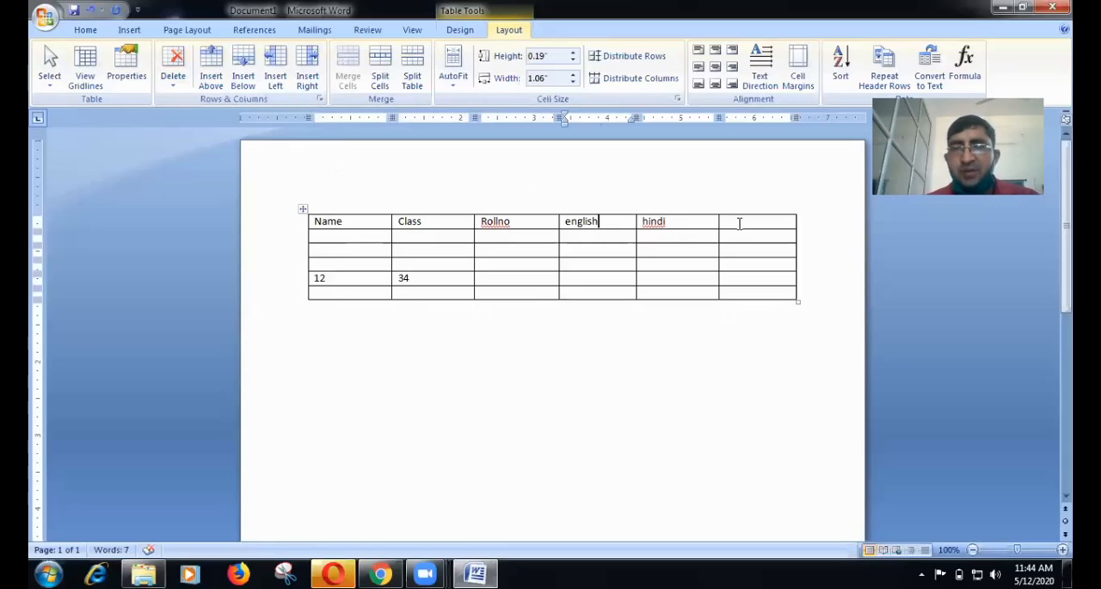
pyautogui.write('ath')
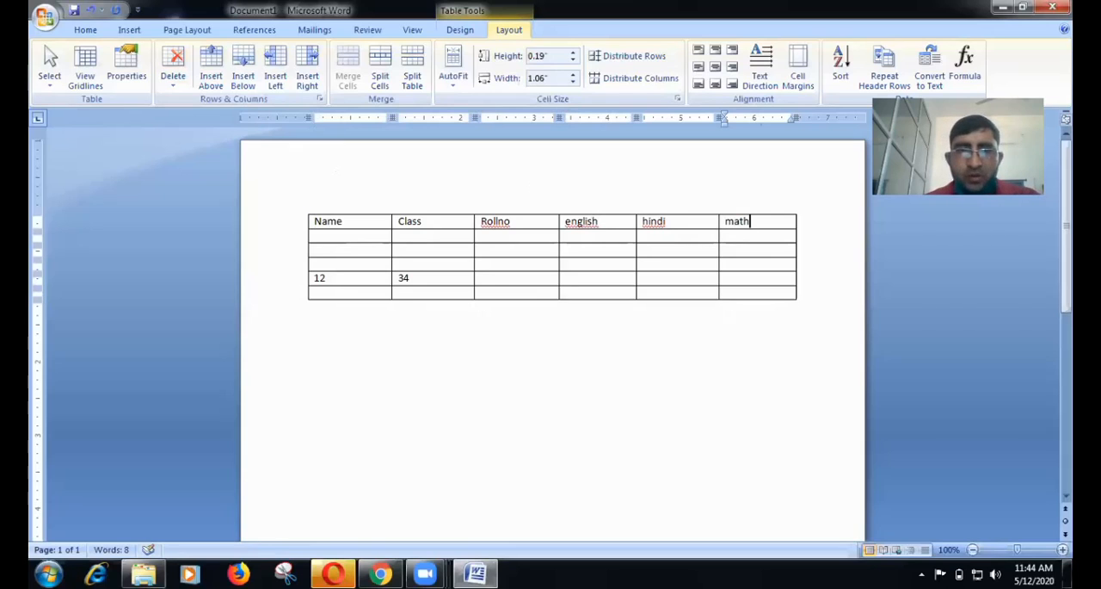
# Apply AutoFit Contents to the table, followed by AutoFit Window.
pyautogui.click(350, 223)
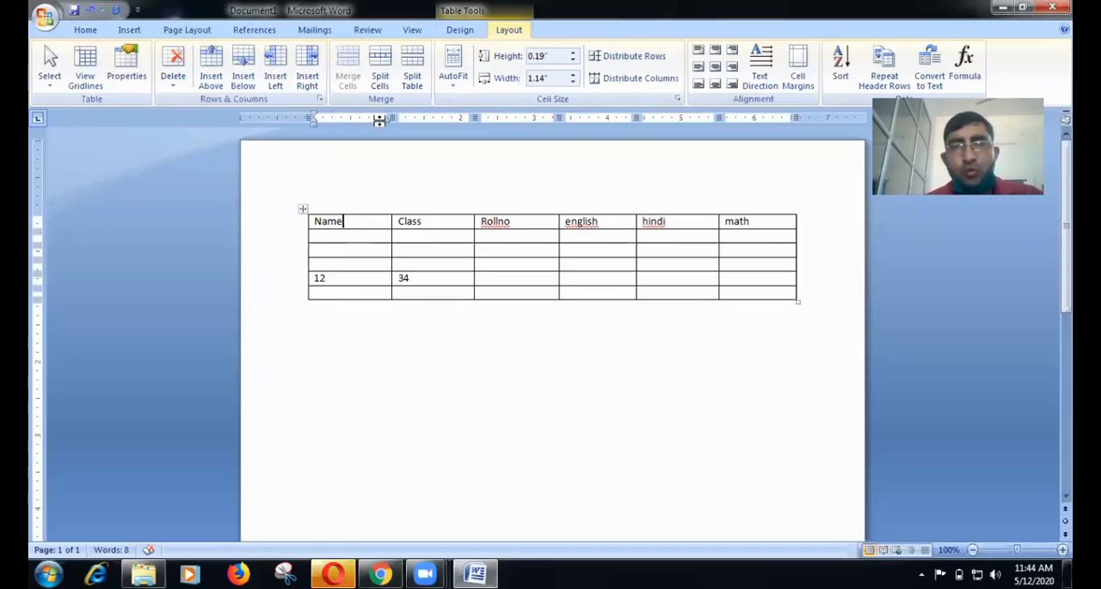
pyautogui.click(459, 92)
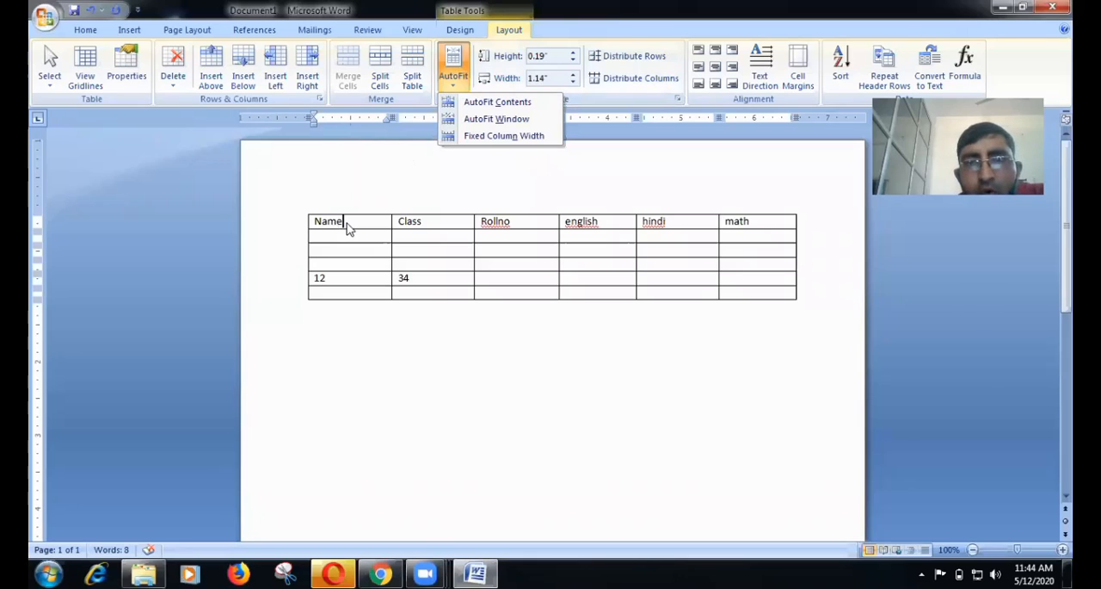
pyautogui.click(487, 102)
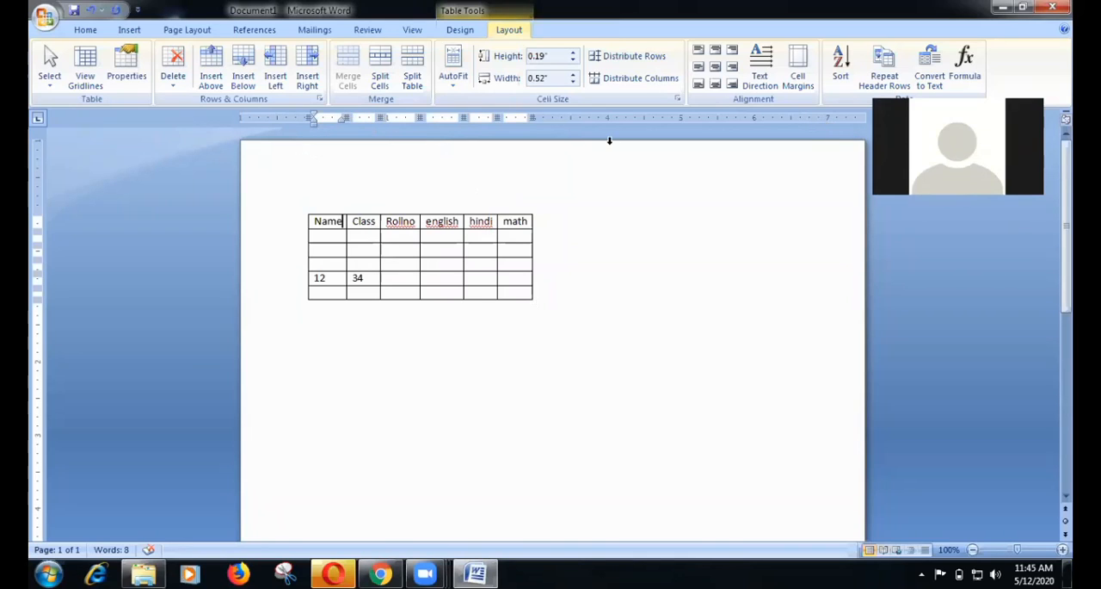
pyautogui.click(453, 82)
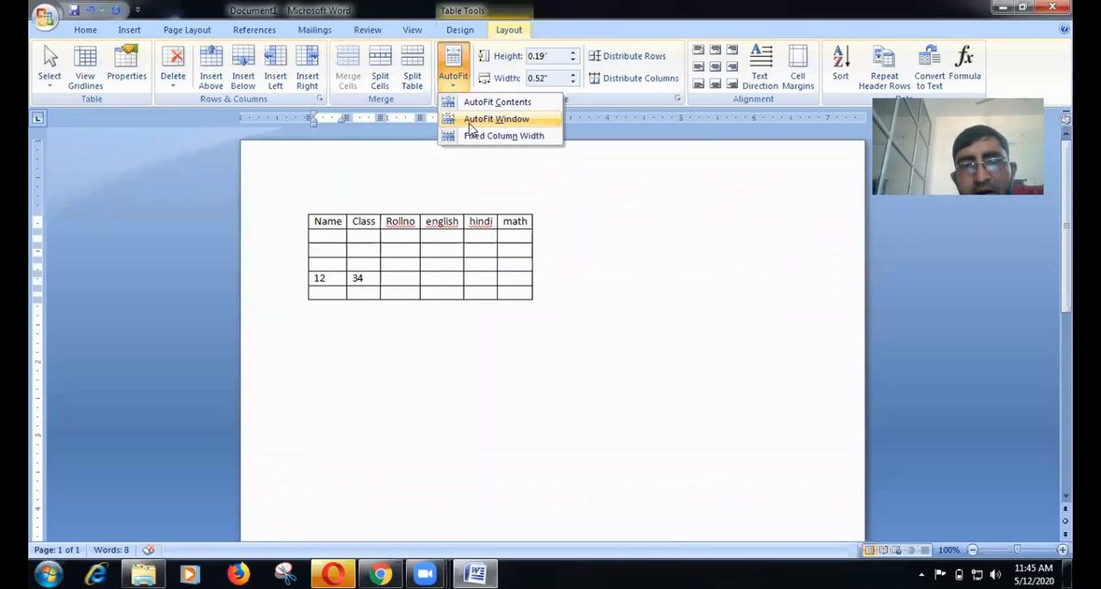
pyautogui.click(482, 119)
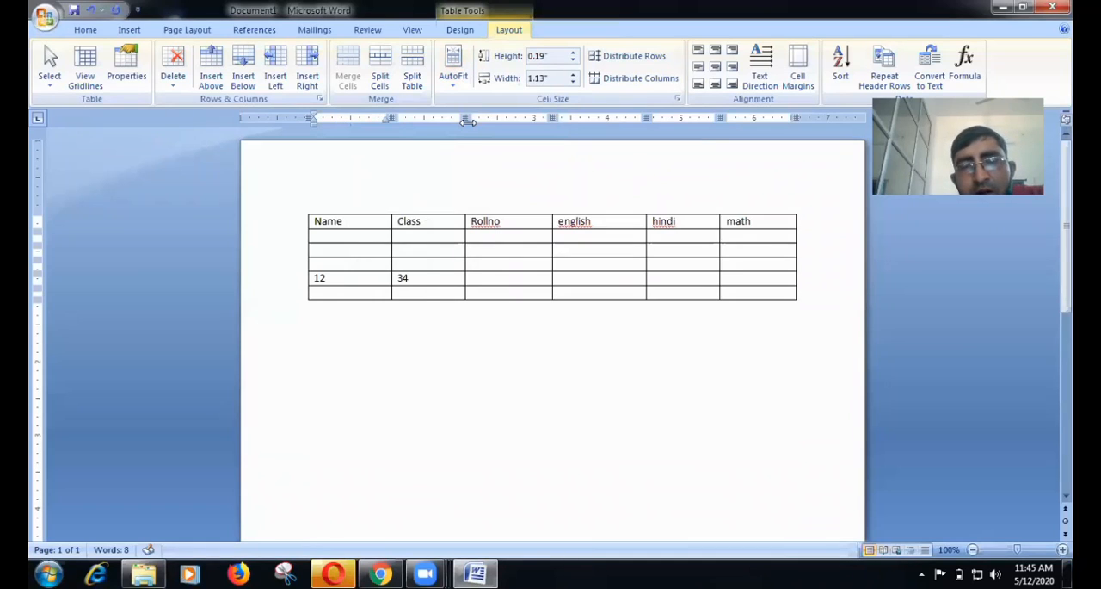
# Append a long unbroken string of filler letters directly after Name in the first header cell.
pyautogui.click(454, 78)
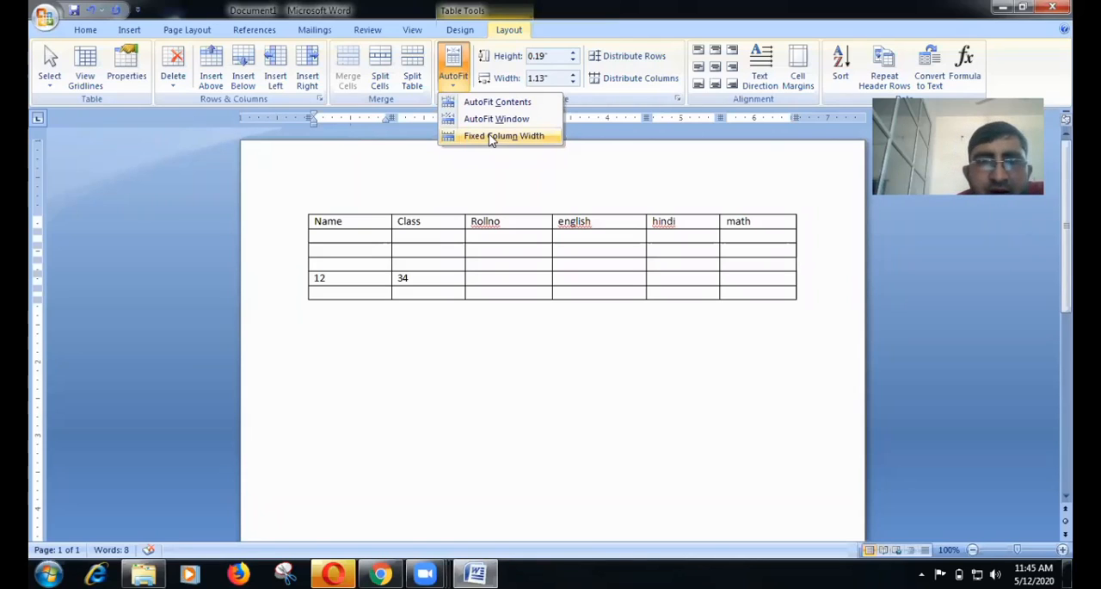
pyautogui.click(365, 223)
pyautogui.write('bjjj')
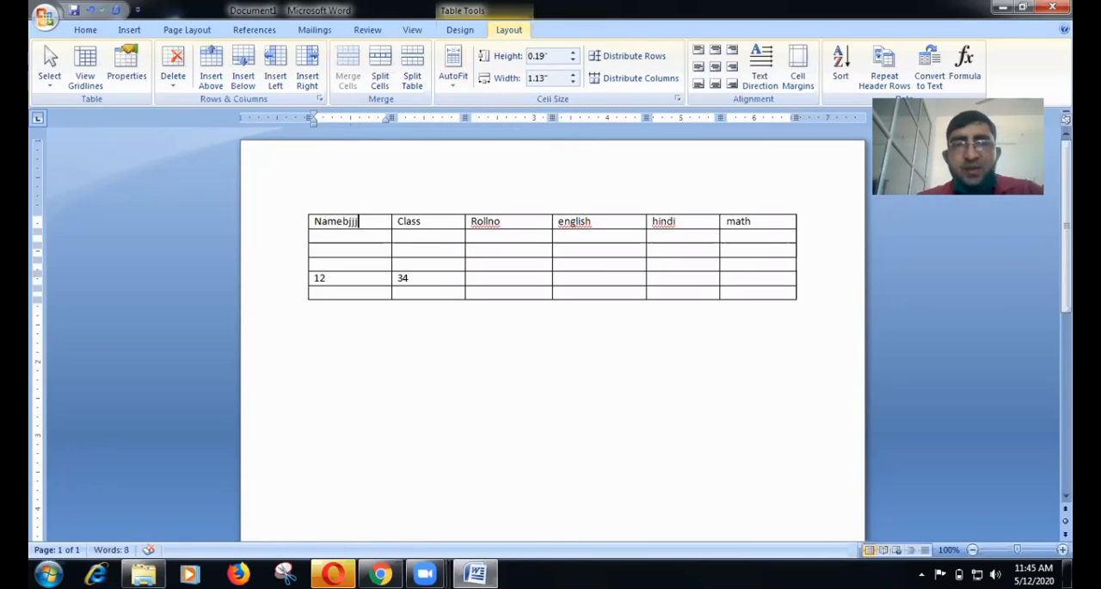
pyautogui.write('fnffdfddndklfndfdkdf')
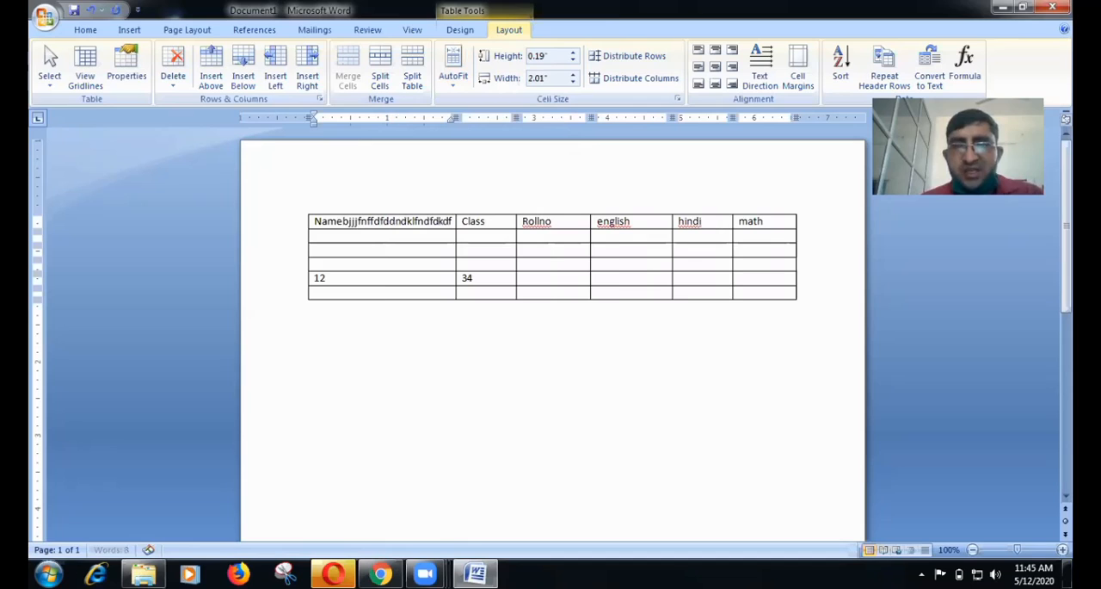
pyautogui.write('dfksdfsdn')
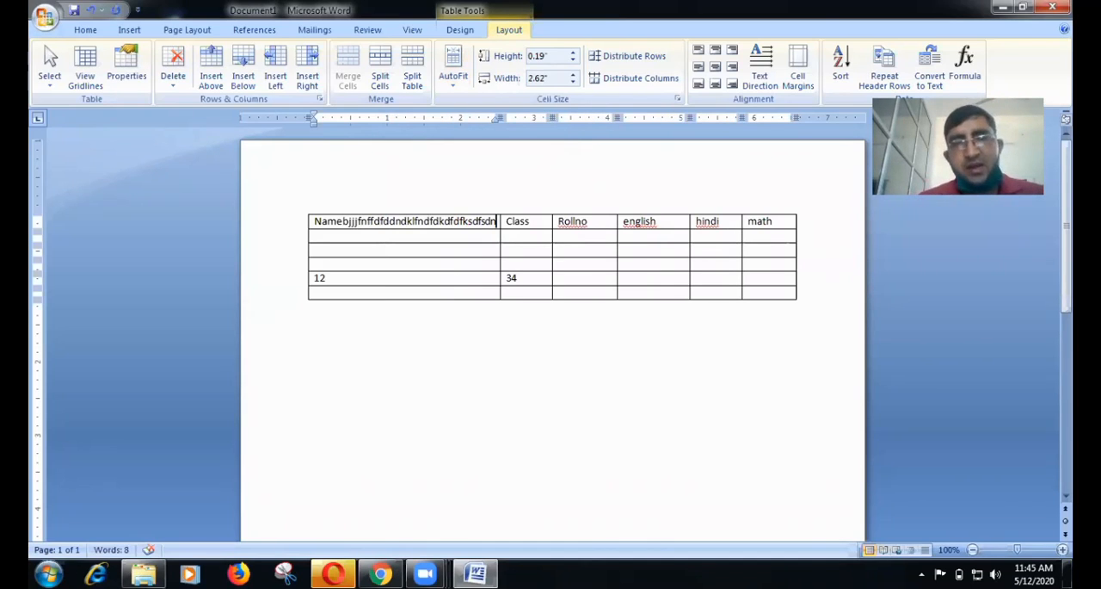
pyautogui.write('fbfb')
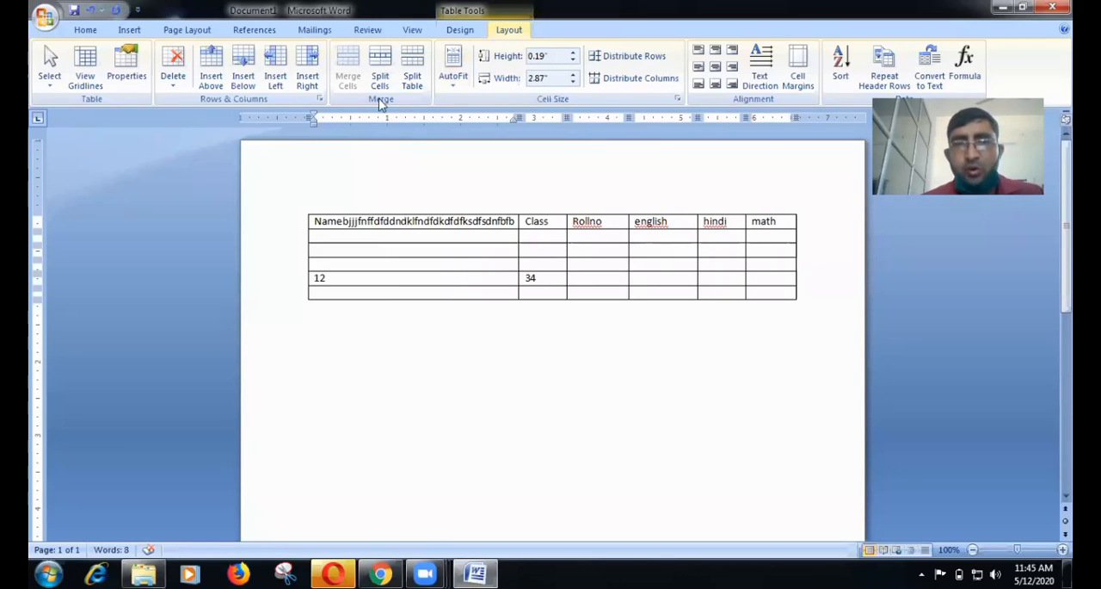
# Set the table to Fixed Column Width and add several more lines of filler text to the first header cell.
pyautogui.click(454, 76)
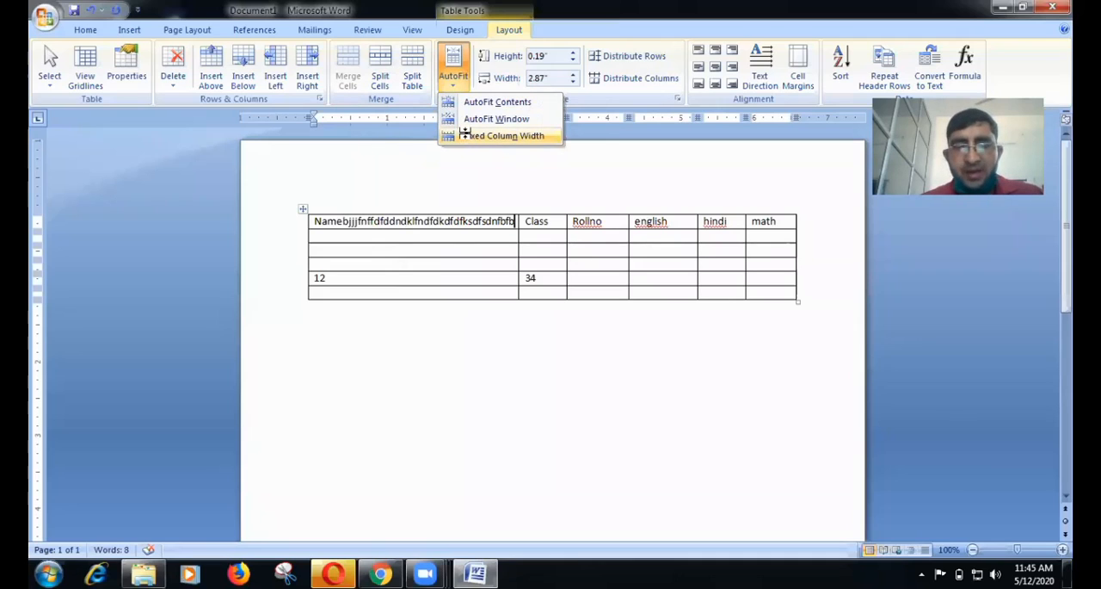
pyautogui.click(465, 135)
pyautogui.write('jf')
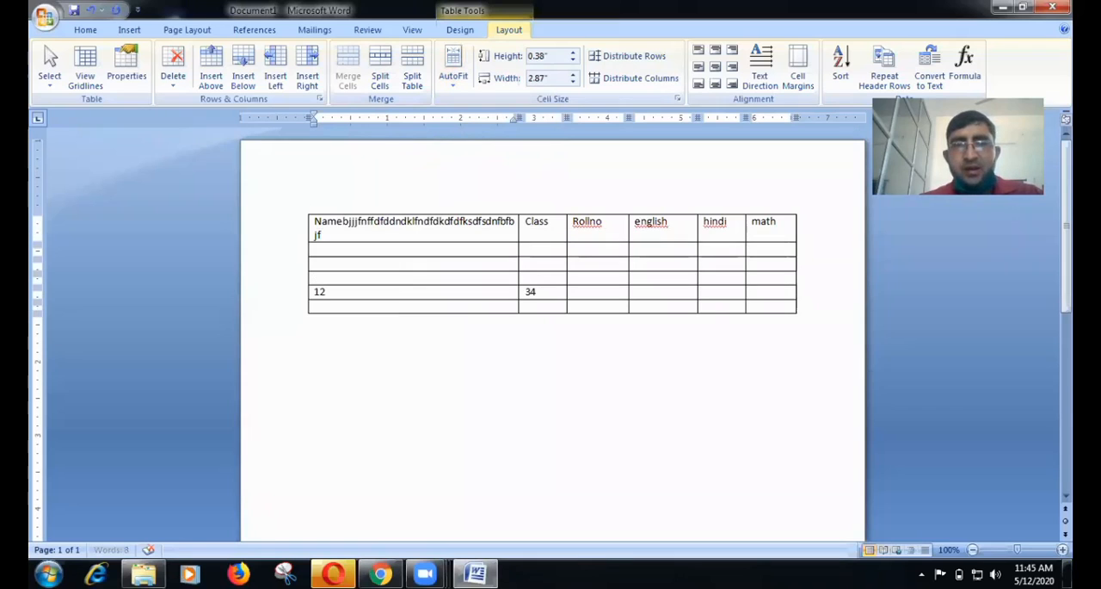
pyautogui.write('dnfdfndlfdskfsdkfsdfklsdnfklsdnkfsdnkfnsddn')
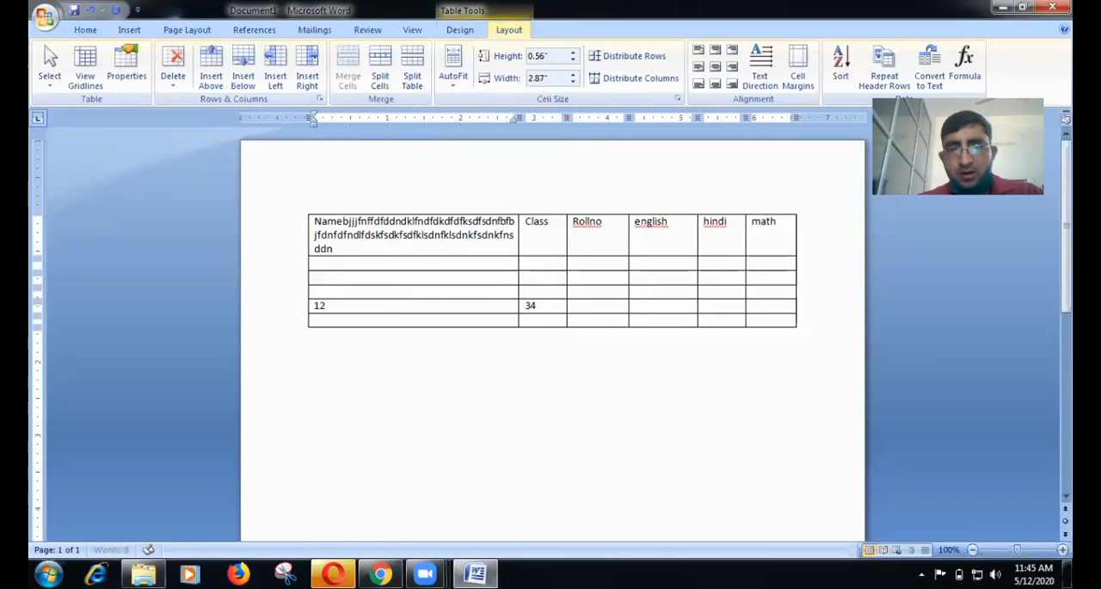
pyautogui.write('fdfddnfdnfkdsnfsd fsdfdfsddfdsf')
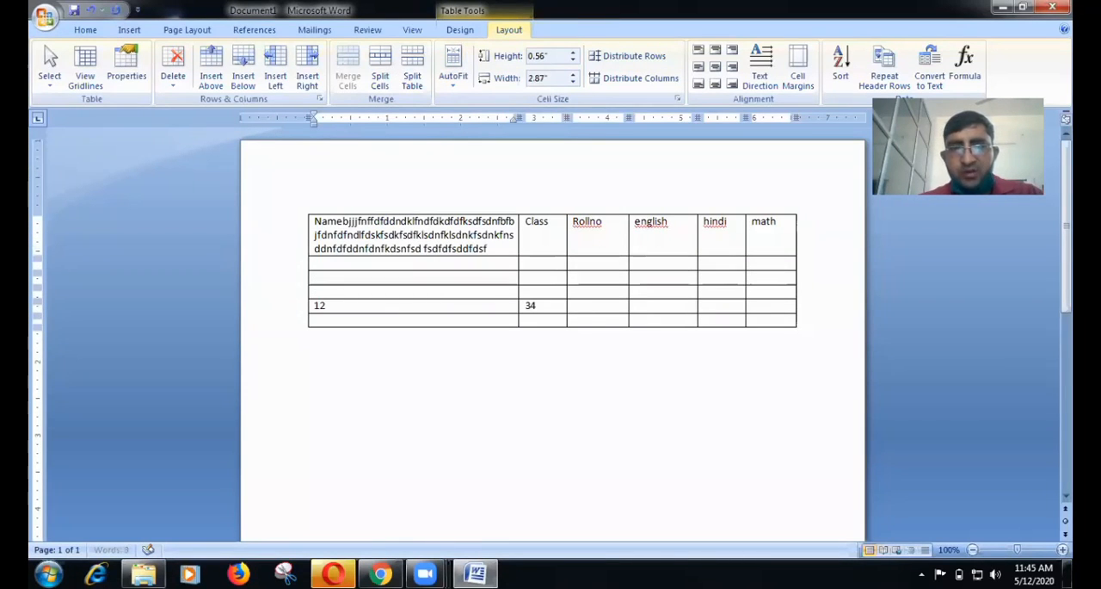
pyautogui.write(' sdfds fv')
pyautogui.write(' sdmf mf sdfm,sd fmsdm,f')
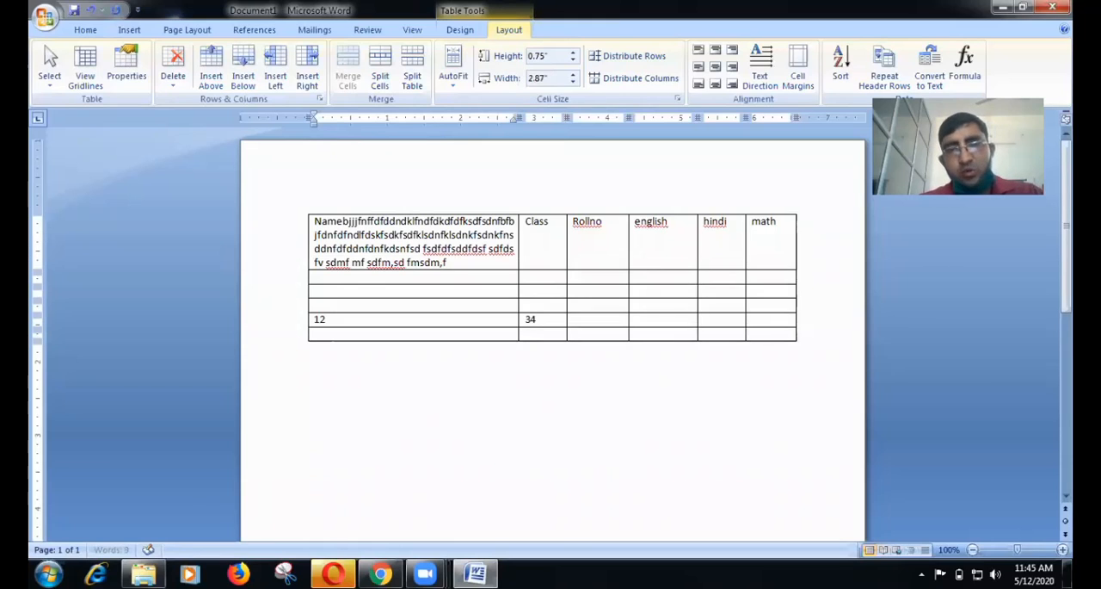
pyautogui.write(' m,v sdm fdfm,dsfd f sd')
pyautogui.write(' fmdvdm fdms fmsd fmds')
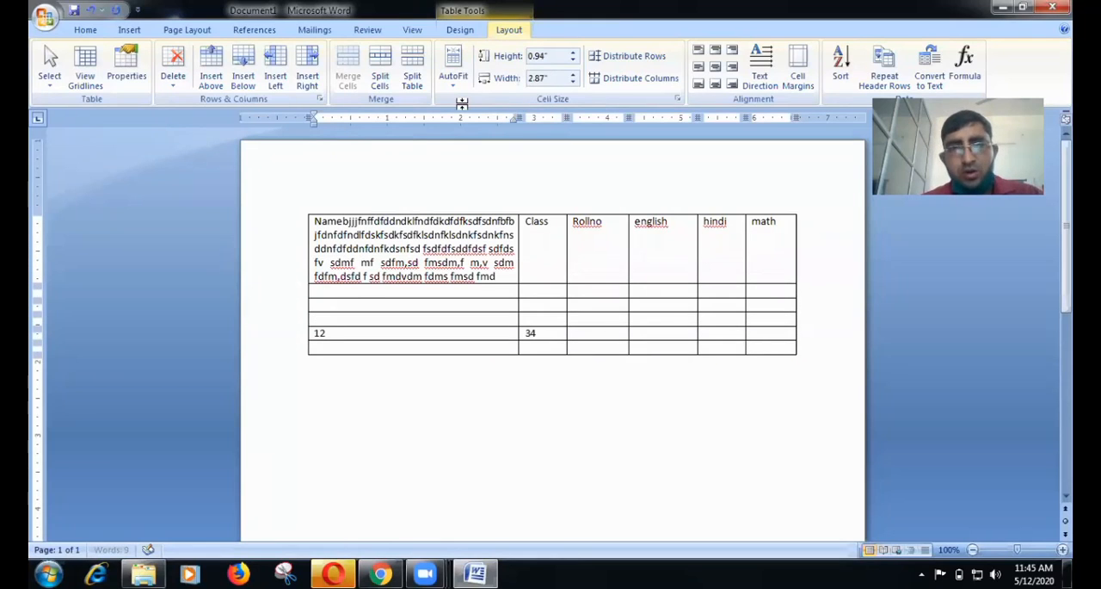
pyautogui.click(453, 82)
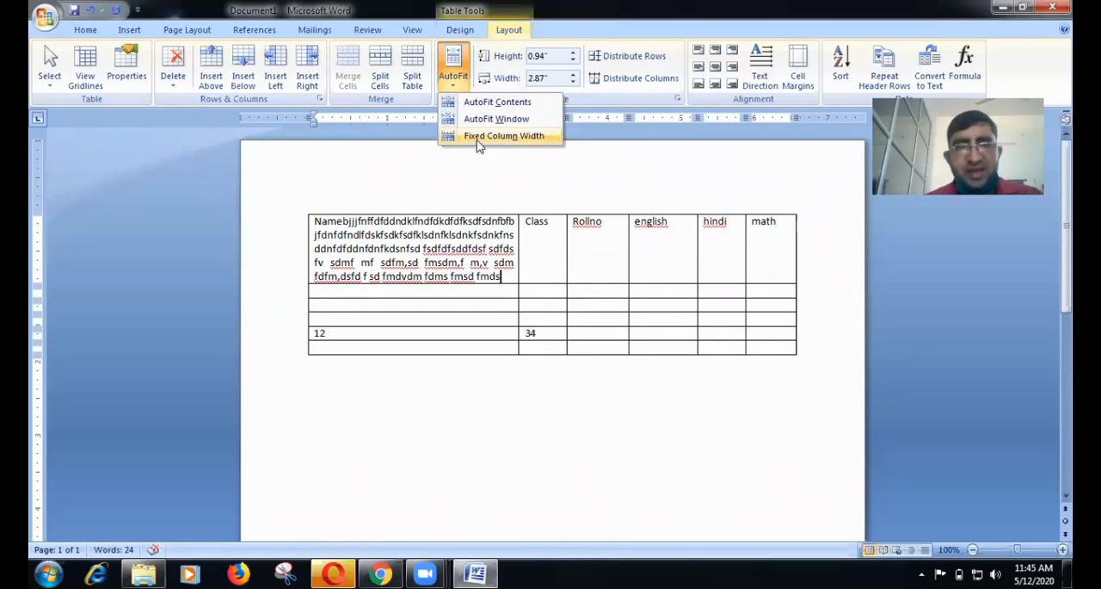
pyautogui.click(530, 234)
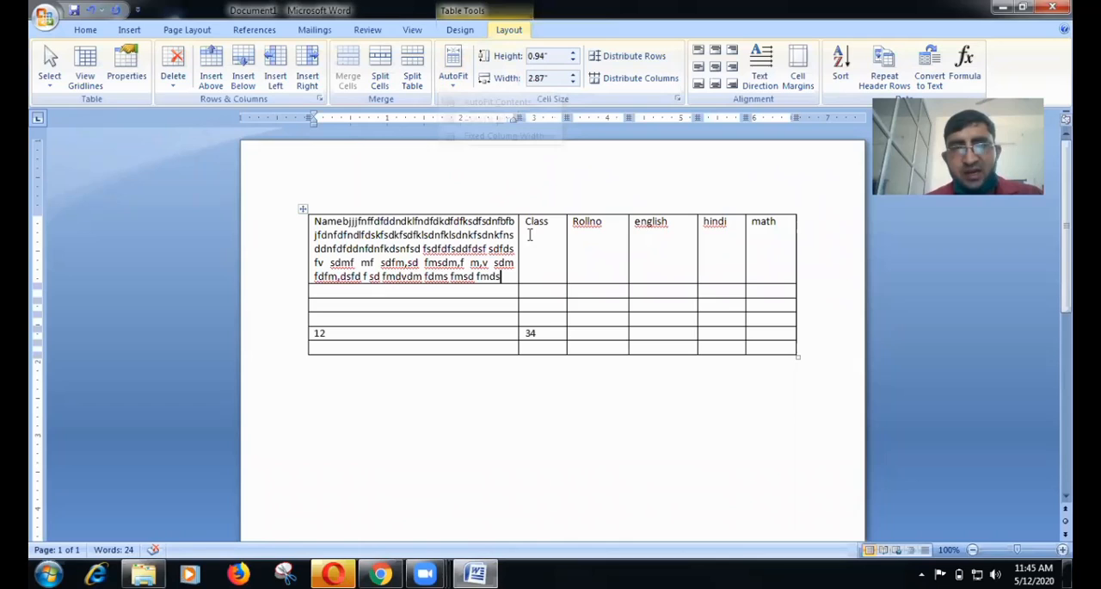
pyautogui.click(452, 86)
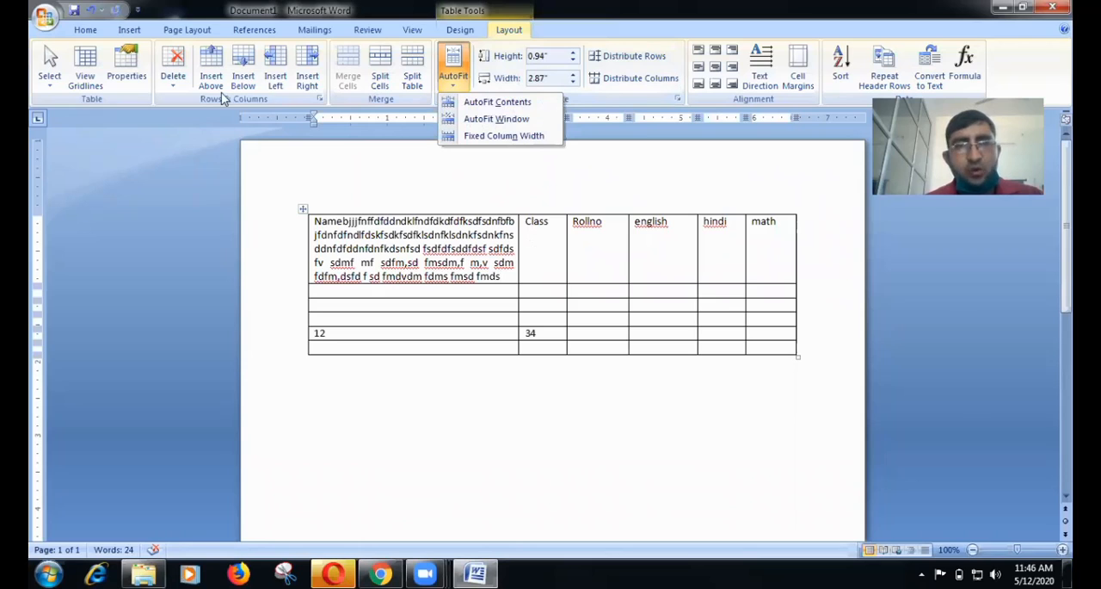
pyautogui.click(466, 274)
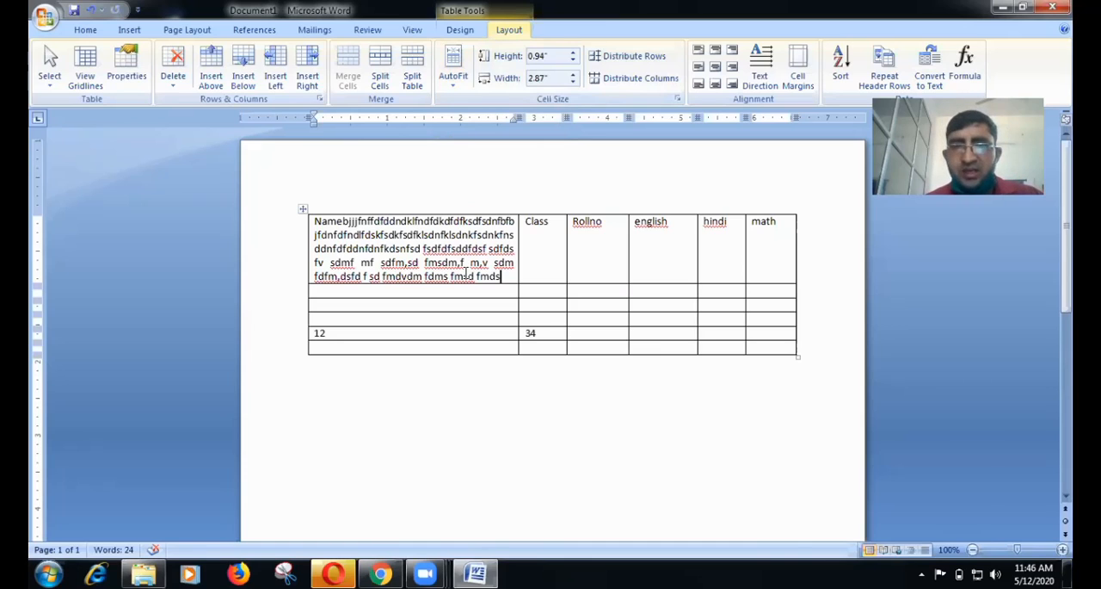
pyautogui.click(545, 270)
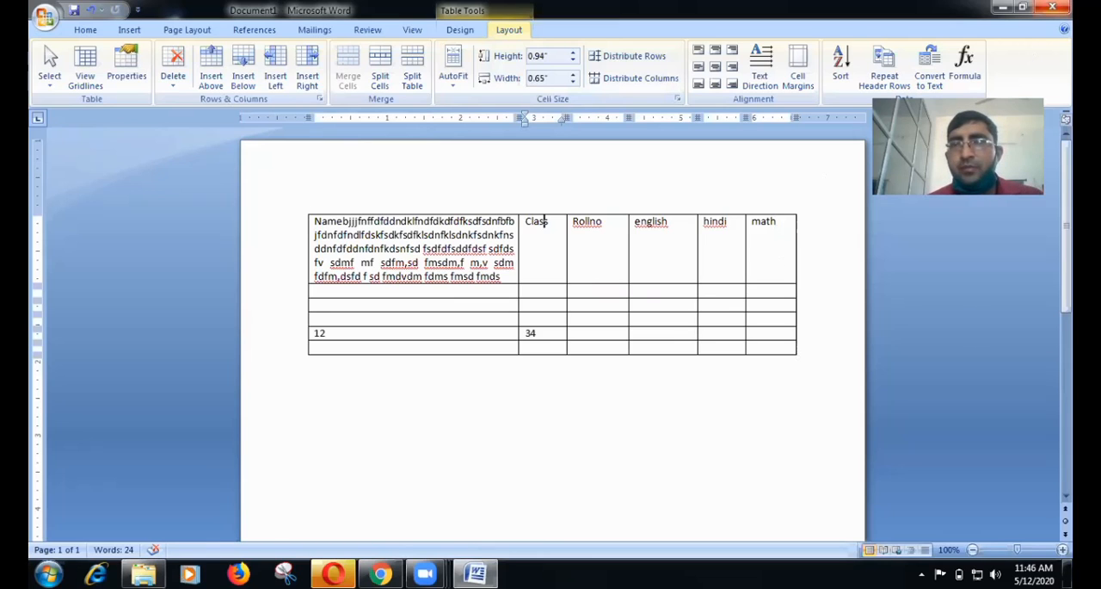
# Close the table document and relaunch Word with a new blank document.
pyautogui.hotkey('alt', 'F4')
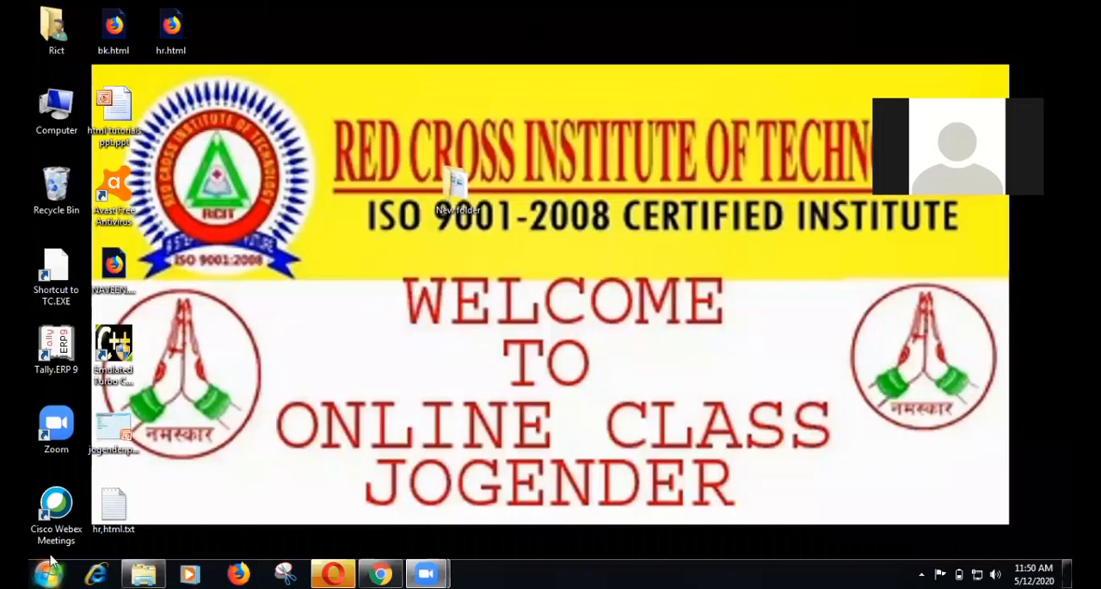
pyautogui.click(49, 568)
pyautogui.click(105, 274)
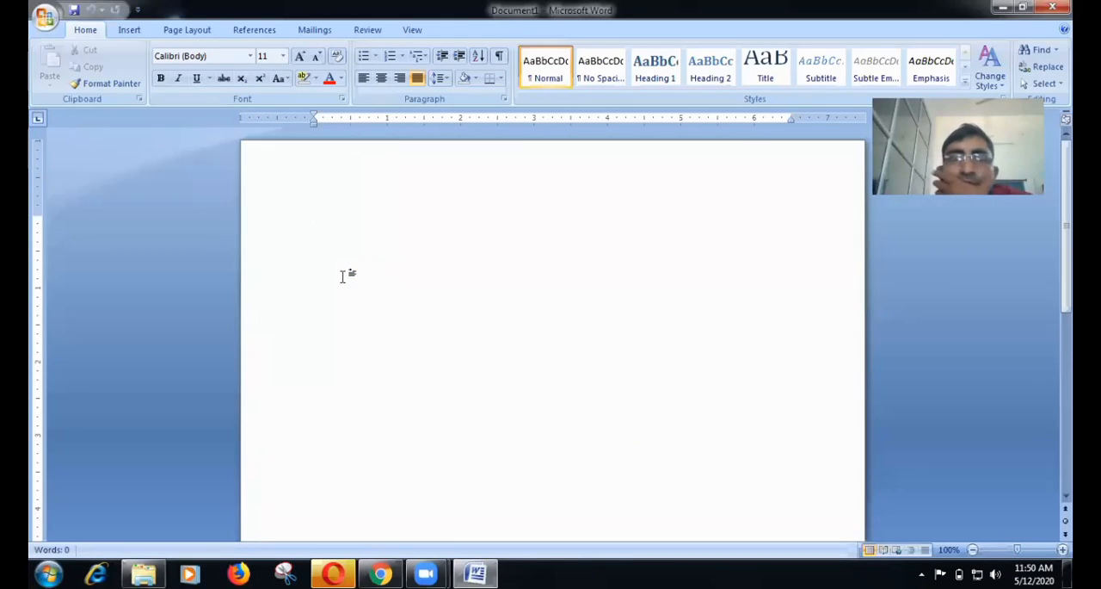
# Insert a table with 5 columns and 2 rows at the start of the blank document.
pyautogui.click(138, 29)
pyautogui.click(154, 86)
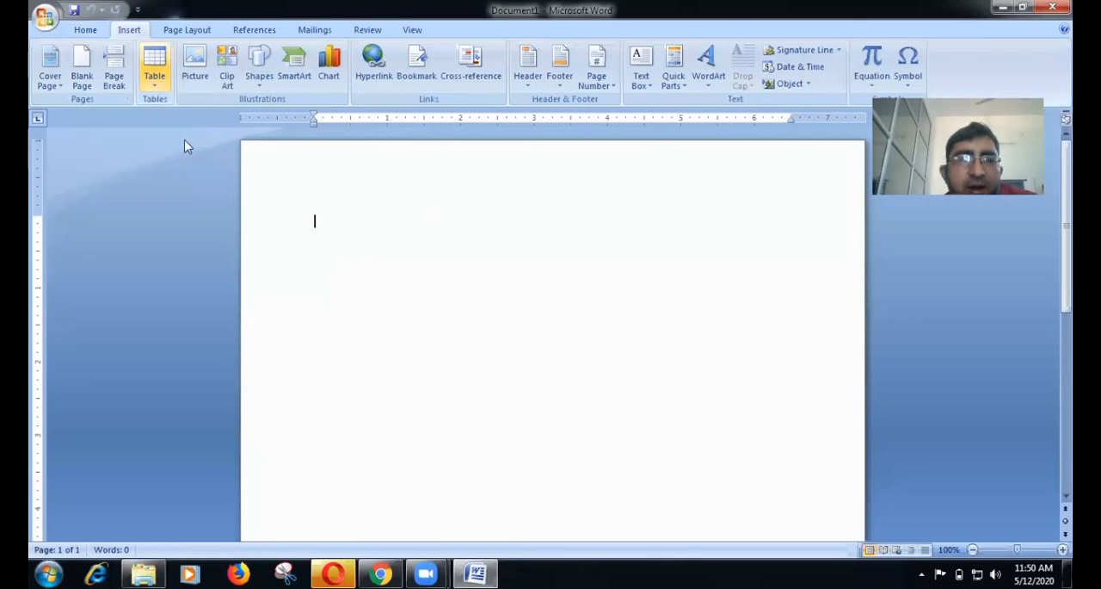
pyautogui.click(193, 238)
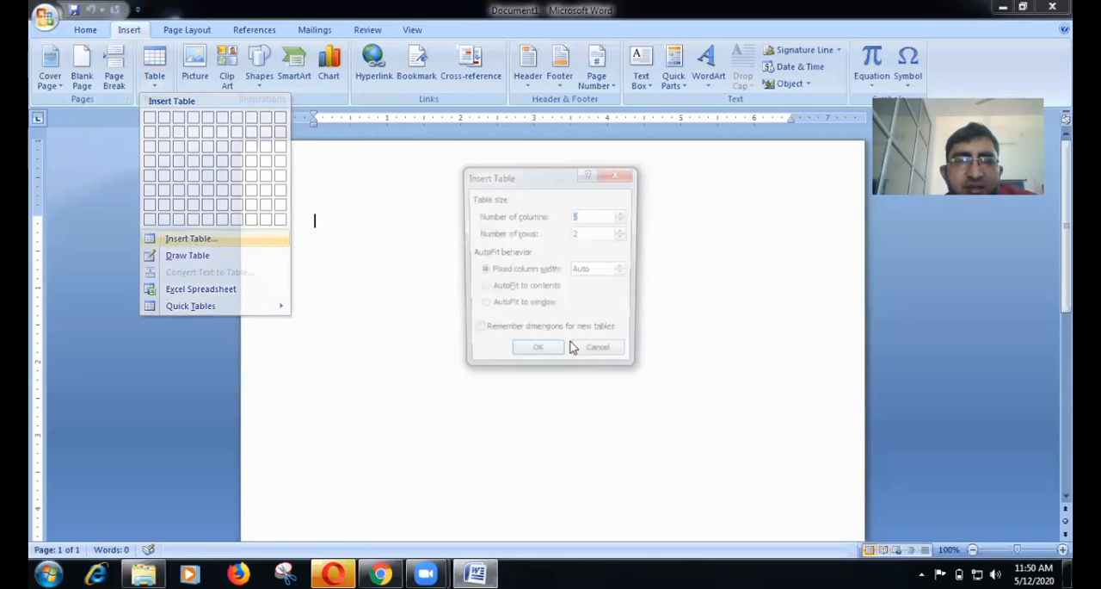
pyautogui.click(527, 358)
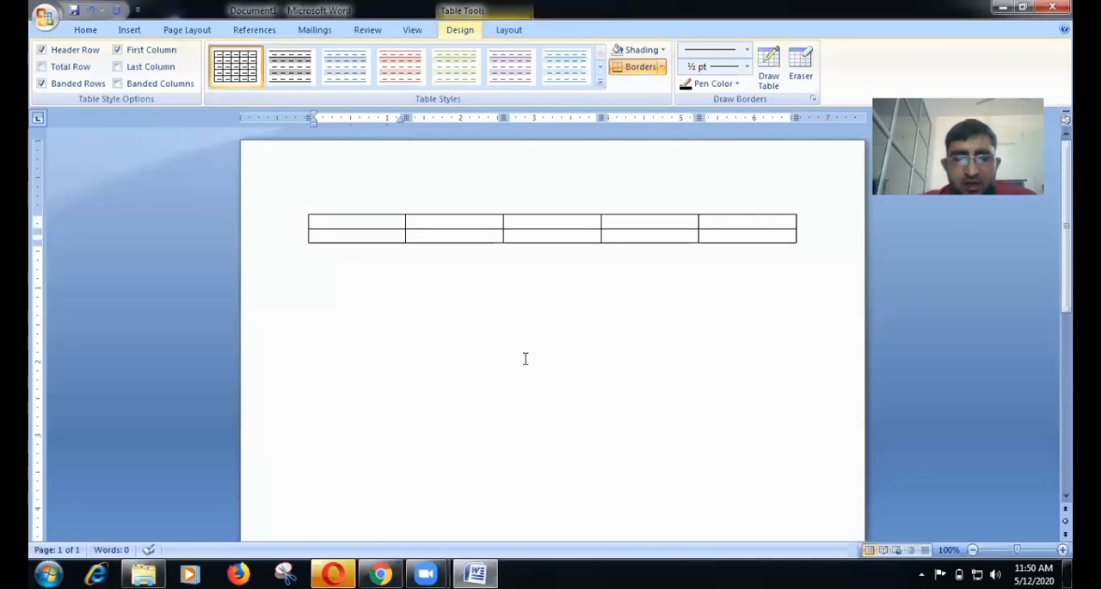
# Fill the first three header cells with Name, Class and Rollno.
pyautogui.write('name')
pyautogui.press('Tab')
pyautogui.write('class')
pyautogui.press('Tab')
pyautogui.write('rollno')
pyautogui.press('Tab')
# Enter Hindi and english in the fourth and fifth header cells.
pyautogui.write('h')
pyautogui.press('BackSpace')
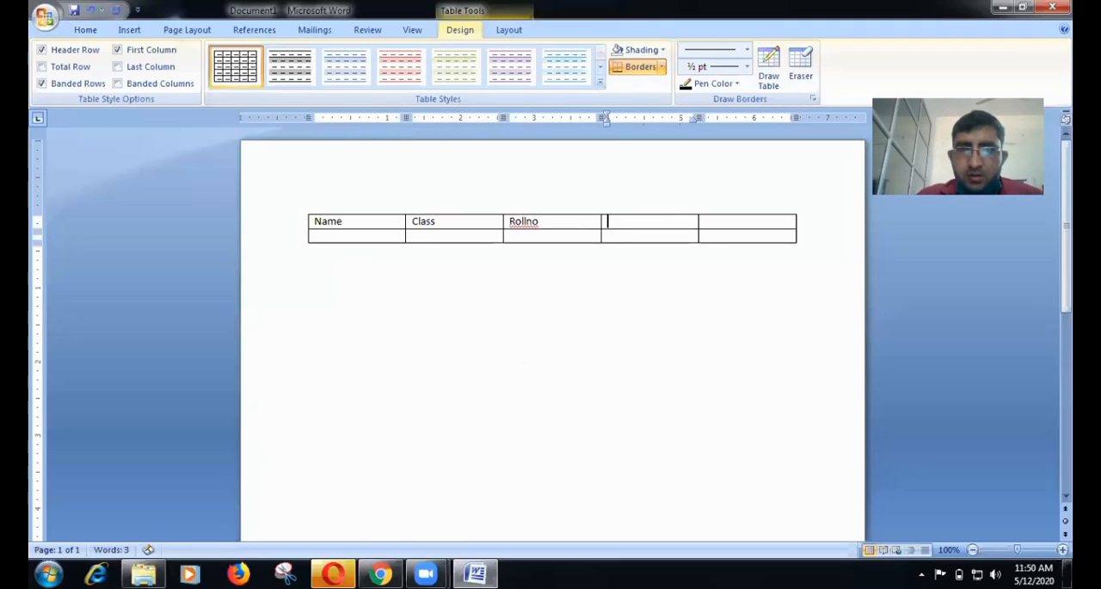
pyautogui.write('hidi')
pyautogui.press('BackSpace')
pyautogui.press('BackSpace')
pyautogui.write('ndi')
pyautogui.press('Tab')
pyautogui.write('english')
# Add three empty rows at the end of the table.
pyautogui.click(339, 238)
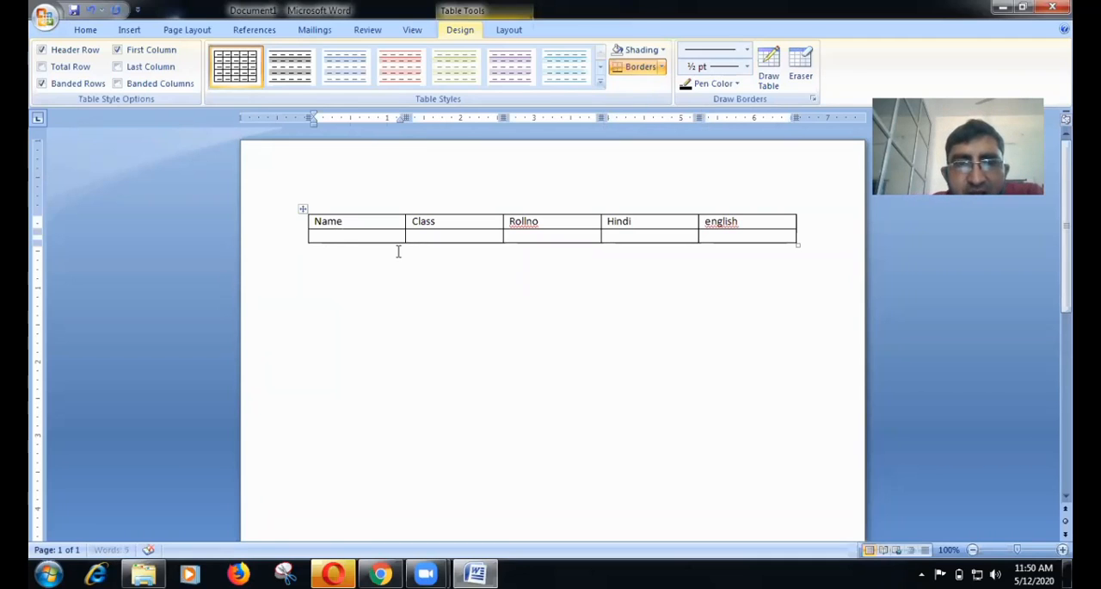
pyautogui.click(511, 31)
pyautogui.click(451, 90)
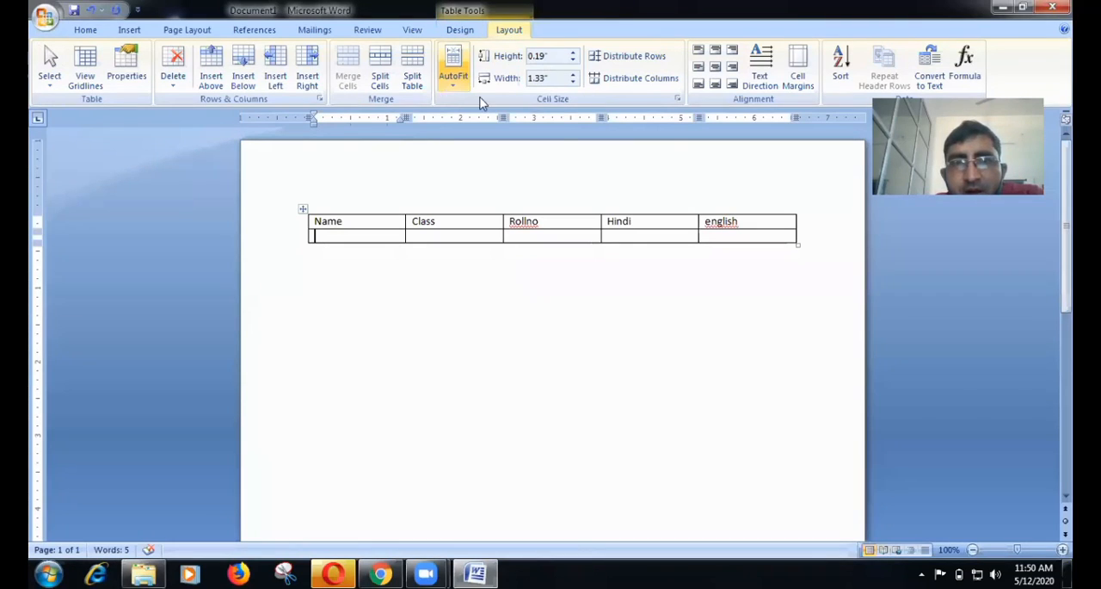
pyautogui.click(344, 221)
pyautogui.press('Tab')
pyautogui.press('Tab')
pyautogui.press('Tab')
pyautogui.press('Tab')
pyautogui.press('Tab')
pyautogui.press('Tab')
pyautogui.press('Tab')
pyautogui.press('Tab')
pyautogui.press('Tab')
pyautogui.press('Tab')
pyautogui.press('Tab')
pyautogui.press('Tab')
pyautogui.press('Tab')
pyautogui.press('Tab')
pyautogui.press('Tab')
pyautogui.press('Tab')
pyautogui.press('Tab')
pyautogui.press('Tab')
pyautogui.press('Tab')
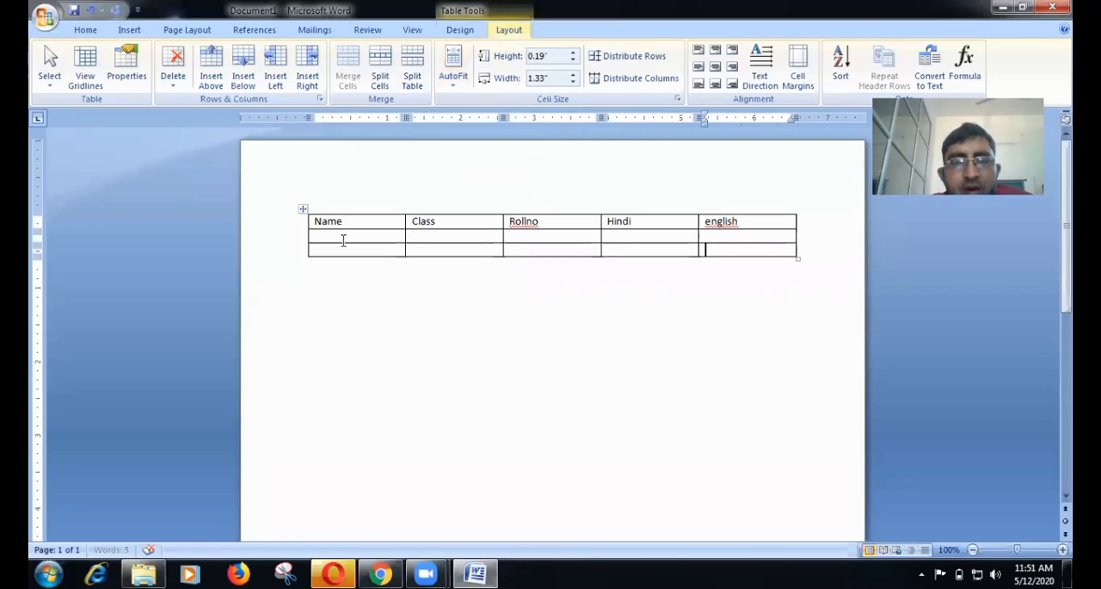
pyautogui.click(344, 239)
pyautogui.click(346, 221)
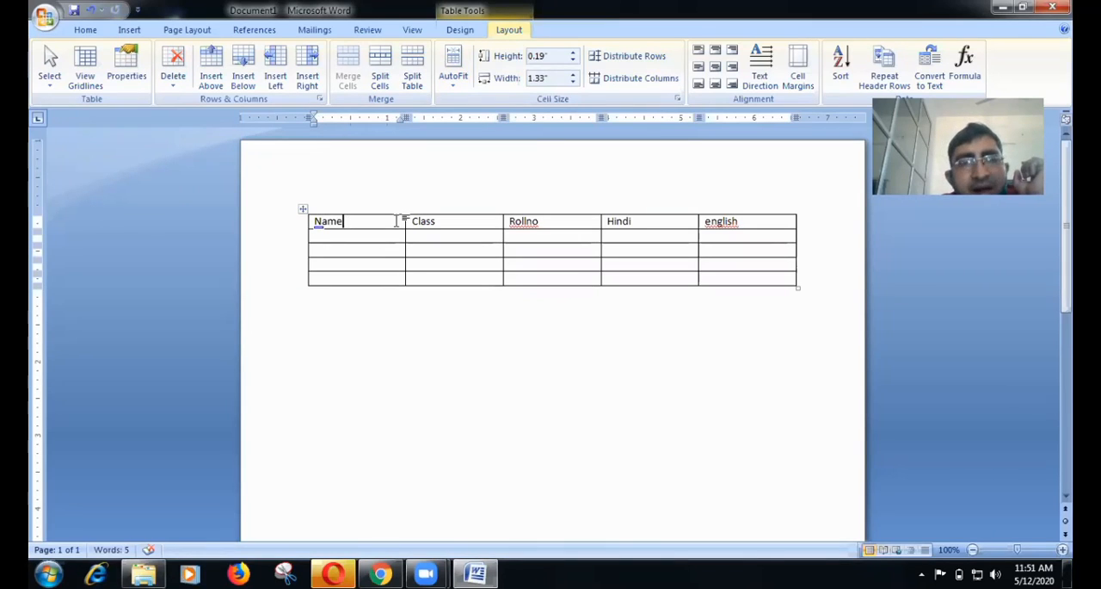
# Apply AutoFit Contents to the five-column table, followed by AutoFit Window.
pyautogui.click(499, 222)
pyautogui.click(563, 223)
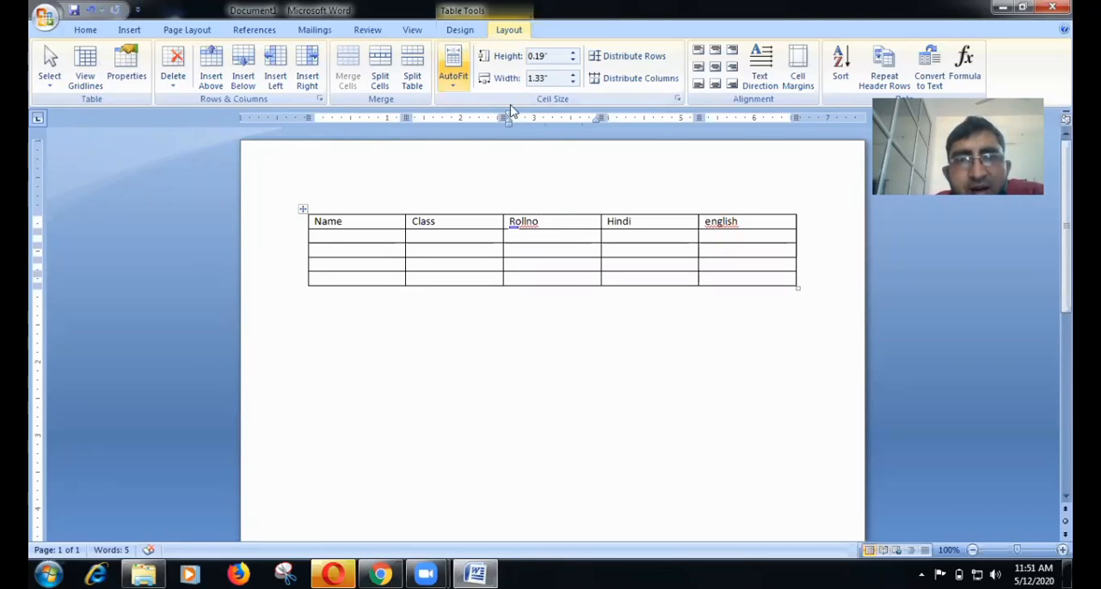
pyautogui.click(454, 76)
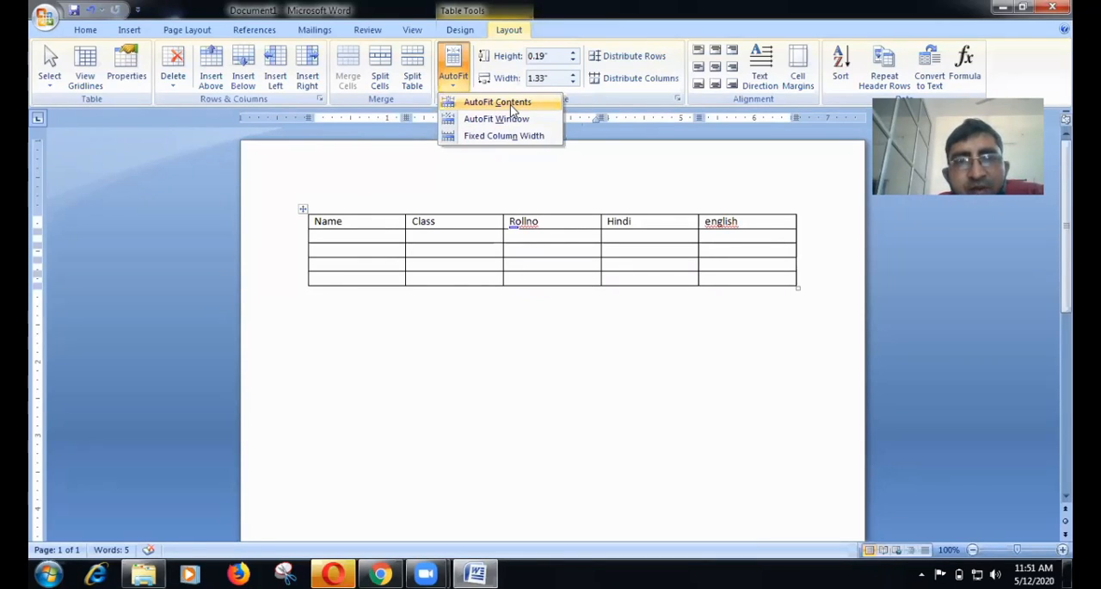
pyautogui.click(511, 103)
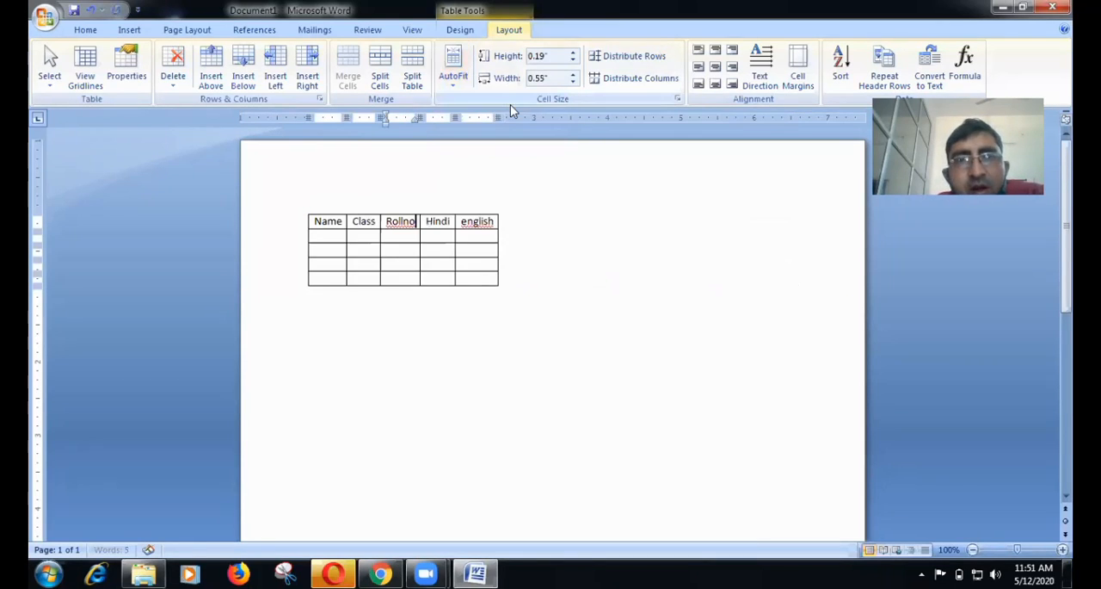
pyautogui.click(449, 86)
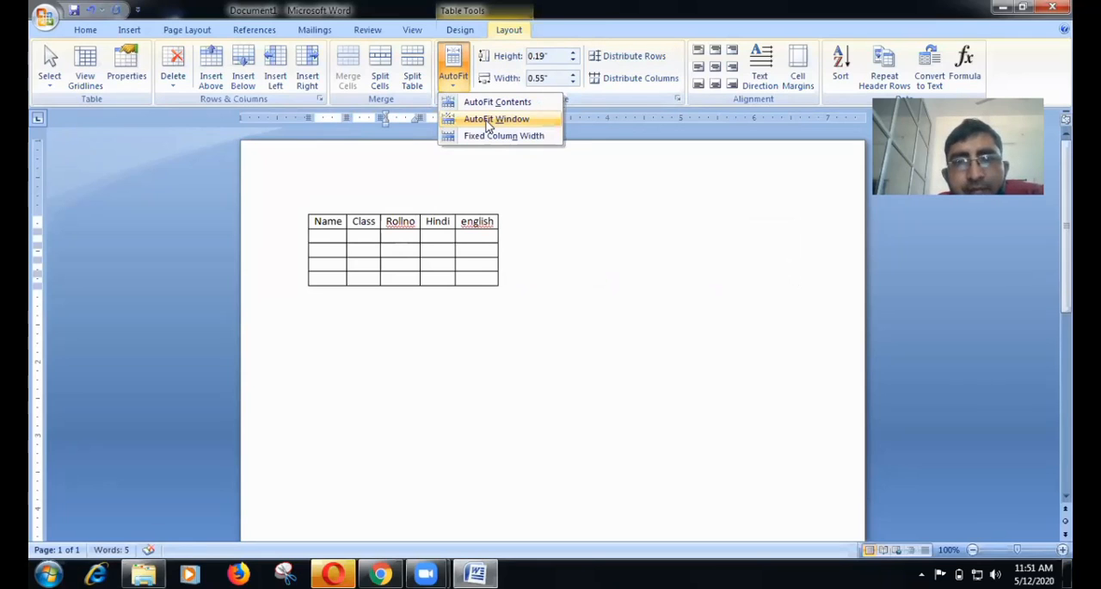
pyautogui.click(488, 123)
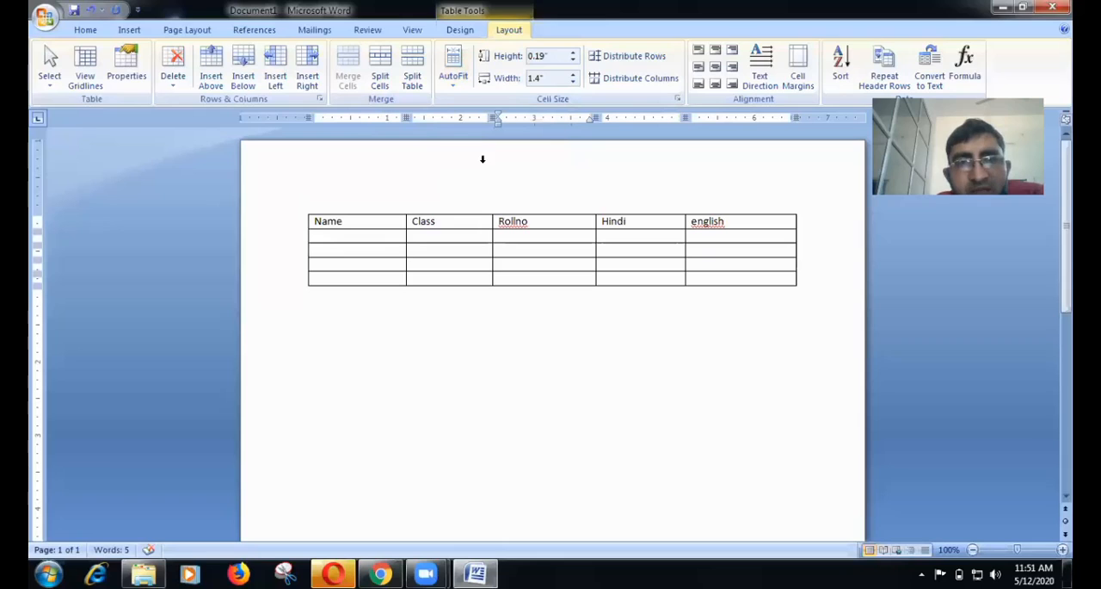
pyautogui.click(454, 93)
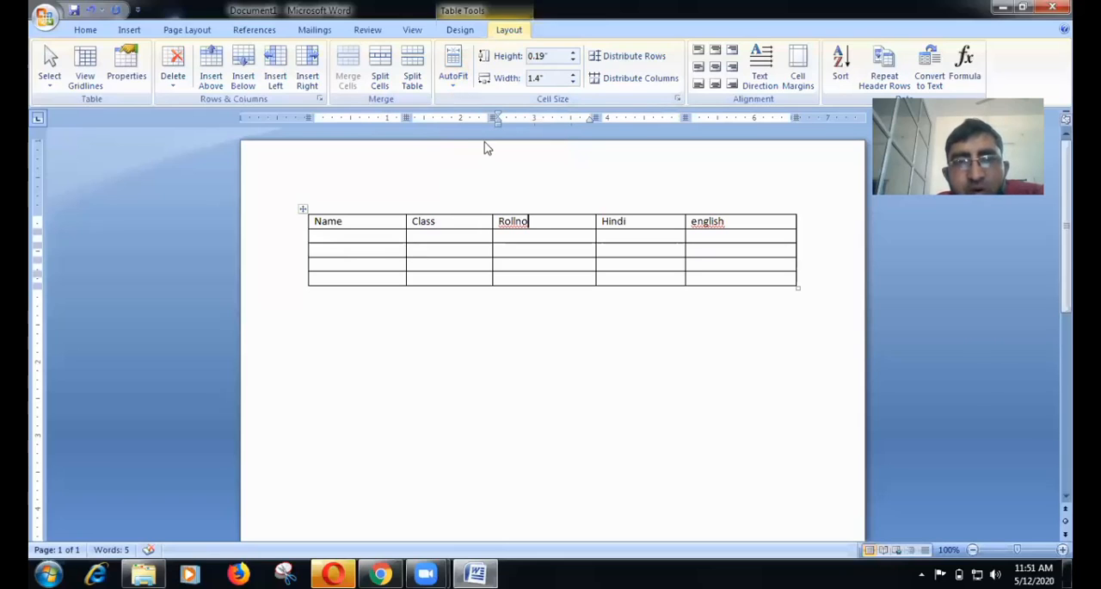
# Append the filler text "fkfff df d fsd" directly after Name in the first header cell.
pyautogui.click(363, 222)
pyautogui.click(363, 222)
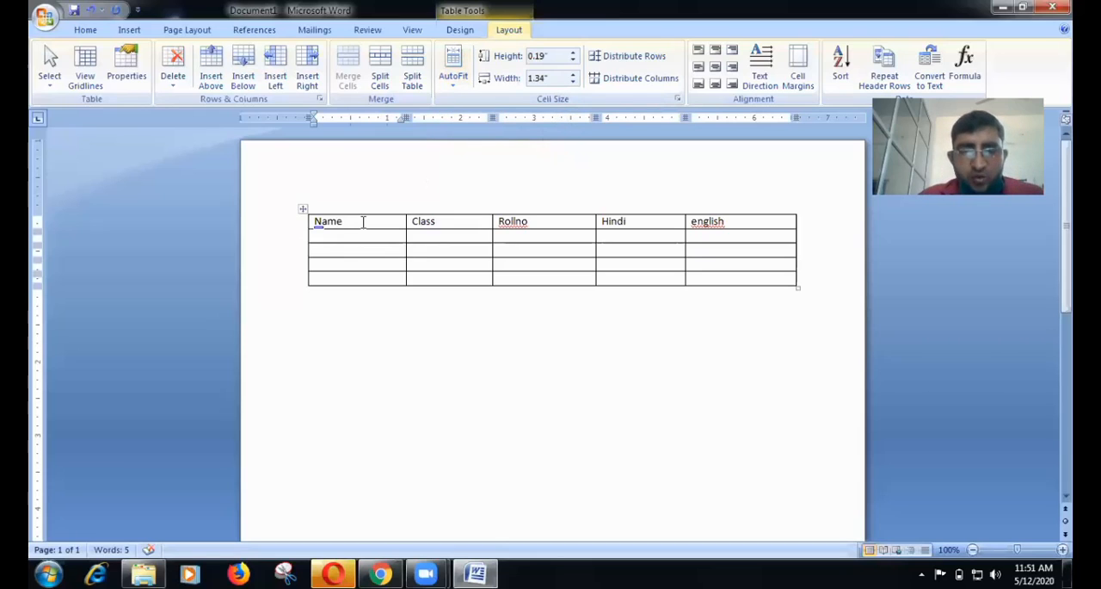
pyautogui.write('fkfff  df d fsd fddf')
pyautogui.press('BackSpace')
pyautogui.press('BackSpace')
pyautogui.press('BackSpace')
pyautogui.press('BackSpace')
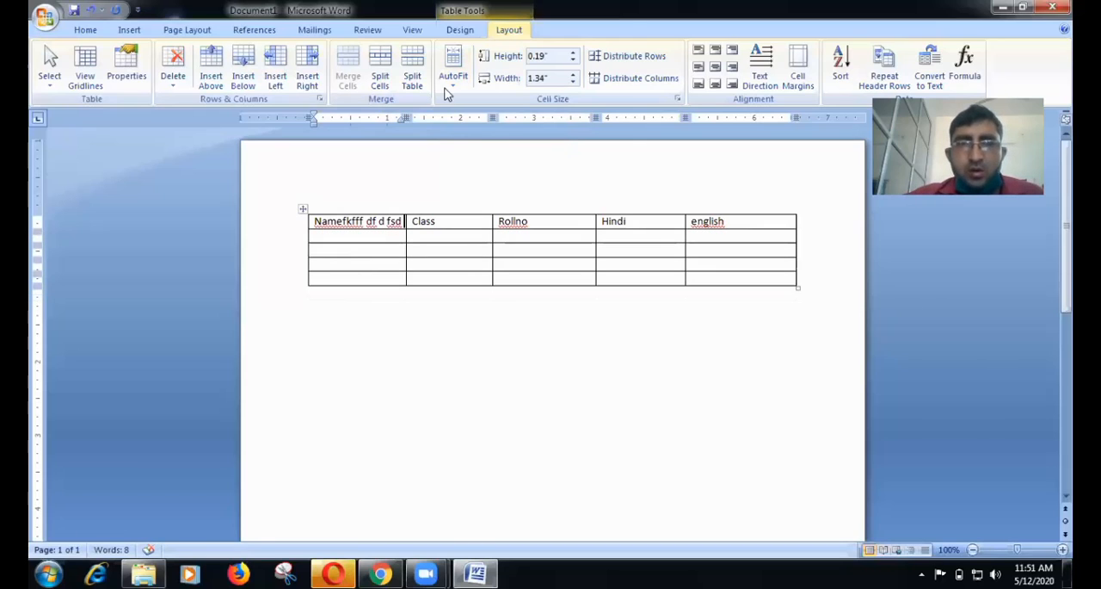
# Apply AutoFit Contents so the columns shrink to their header text.
pyautogui.click(449, 88)
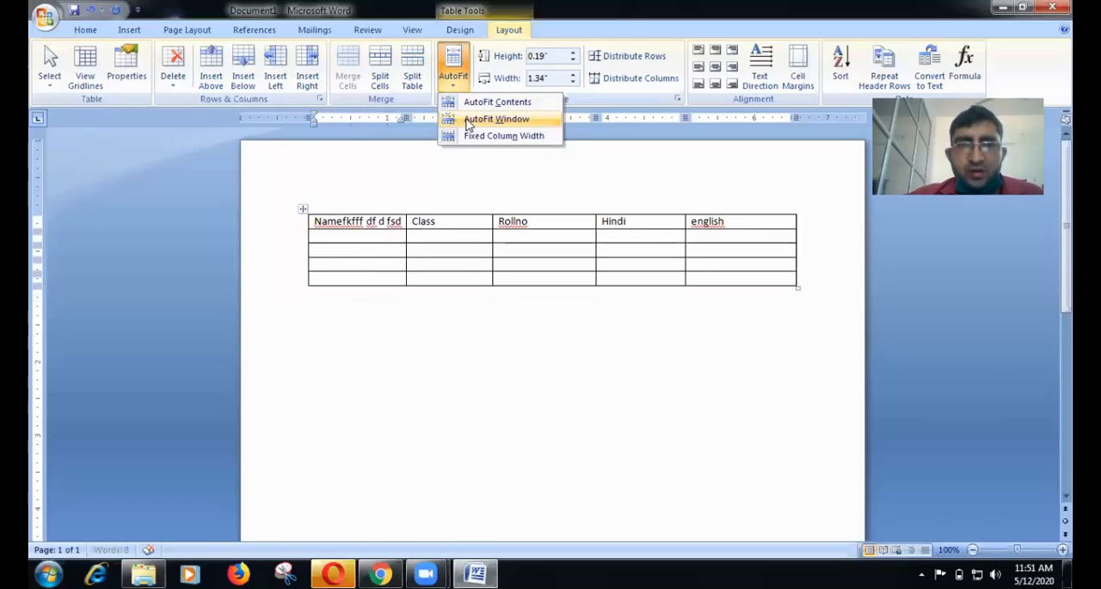
pyautogui.click(453, 90)
pyautogui.click(454, 89)
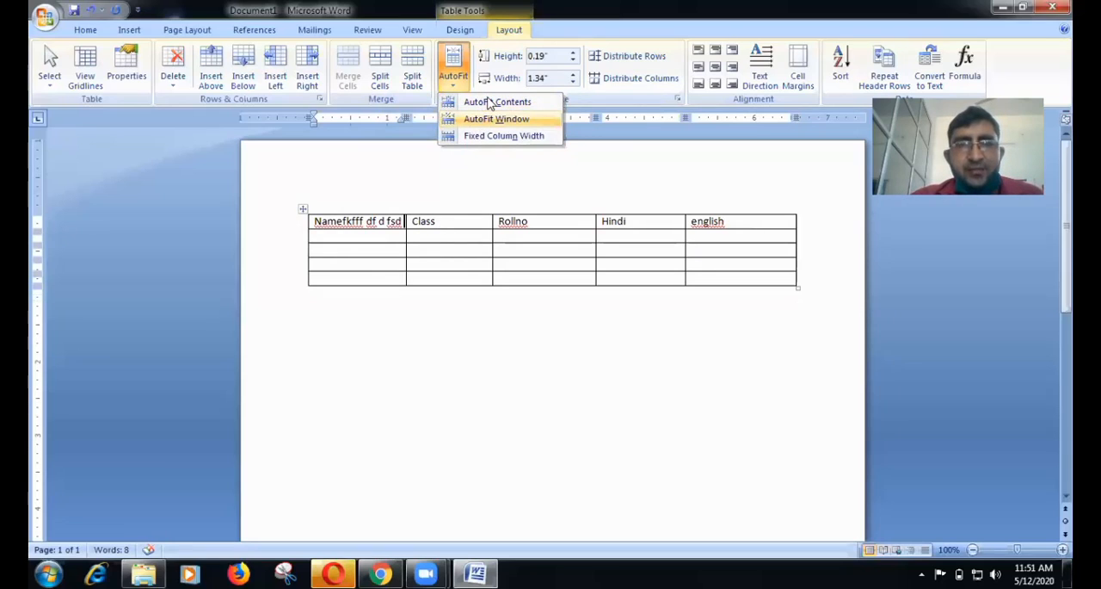
pyautogui.click(488, 102)
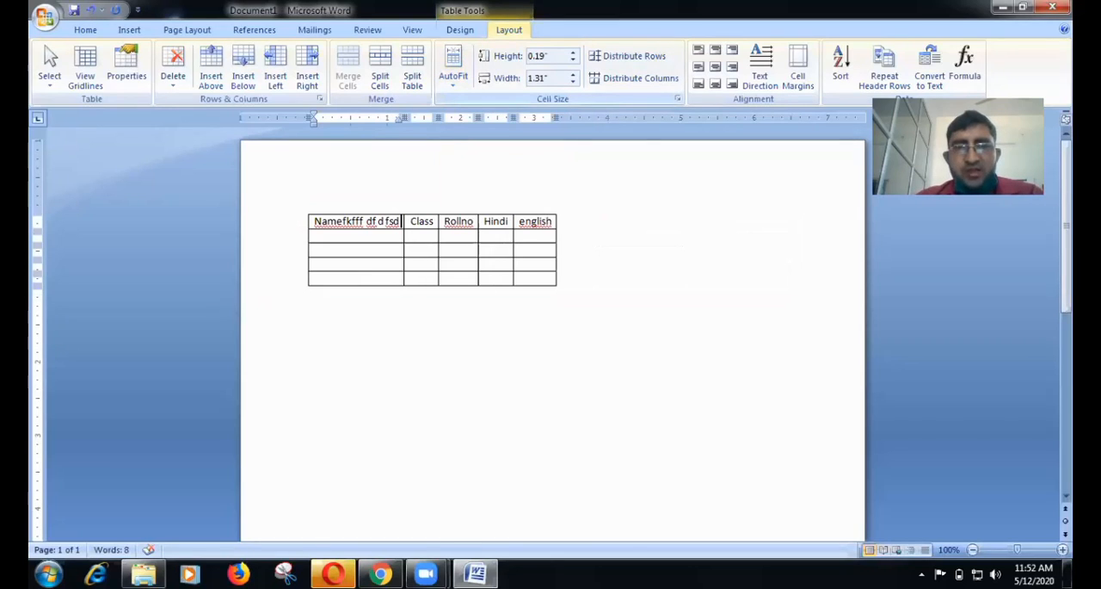
# Test the content fitting by adding a long string of filler letters to the first header cell and deleting all but its first letter.
pyautogui.write('fdjfkddfndfdfdfdndfdn')
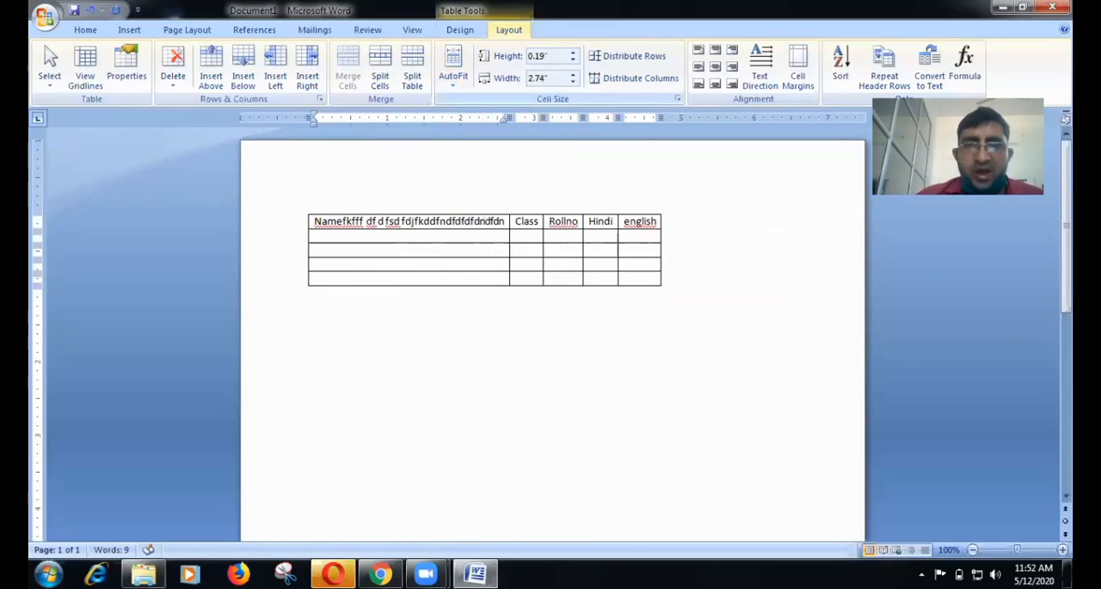
pyautogui.press('BackSpace')
pyautogui.press('BackSpace')
pyautogui.press('BackSpace')
pyautogui.press('BackSpace')
pyautogui.press('BackSpace')
pyautogui.press('BackSpace')
pyautogui.press('BackSpace')
pyautogui.press('BackSpace')
pyautogui.press('BackSpace')
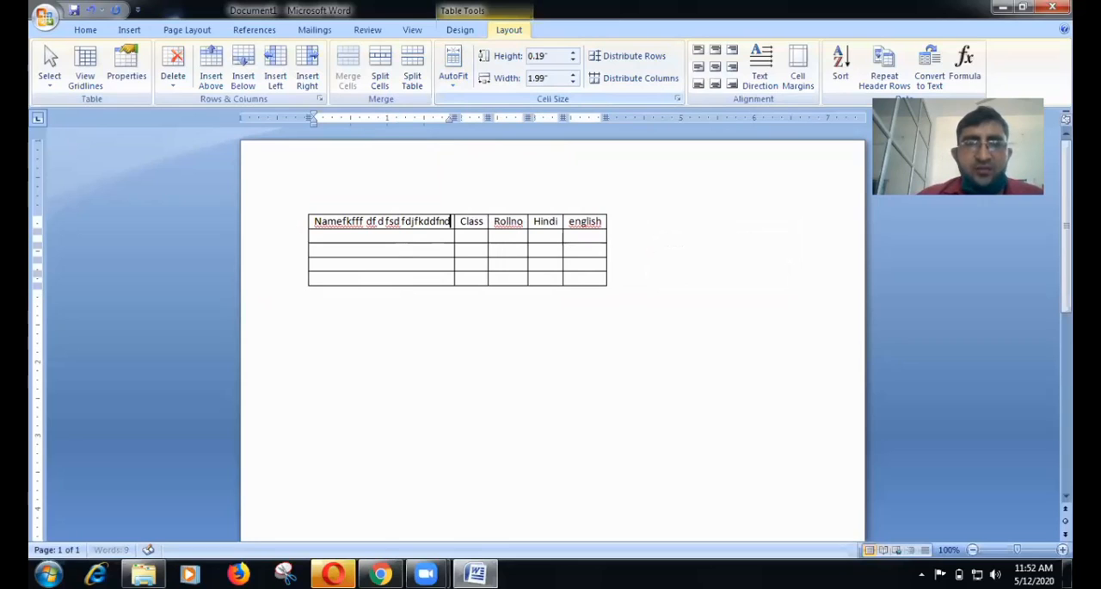
pyautogui.press('BackSpace')
pyautogui.press('BackSpace')
pyautogui.press('BackSpace')
pyautogui.press('BackSpace')
pyautogui.press('BackSpace')
pyautogui.press('BackSpace')
pyautogui.press('BackSpace')
pyautogui.press('BackSpace')
pyautogui.press('BackSpace')
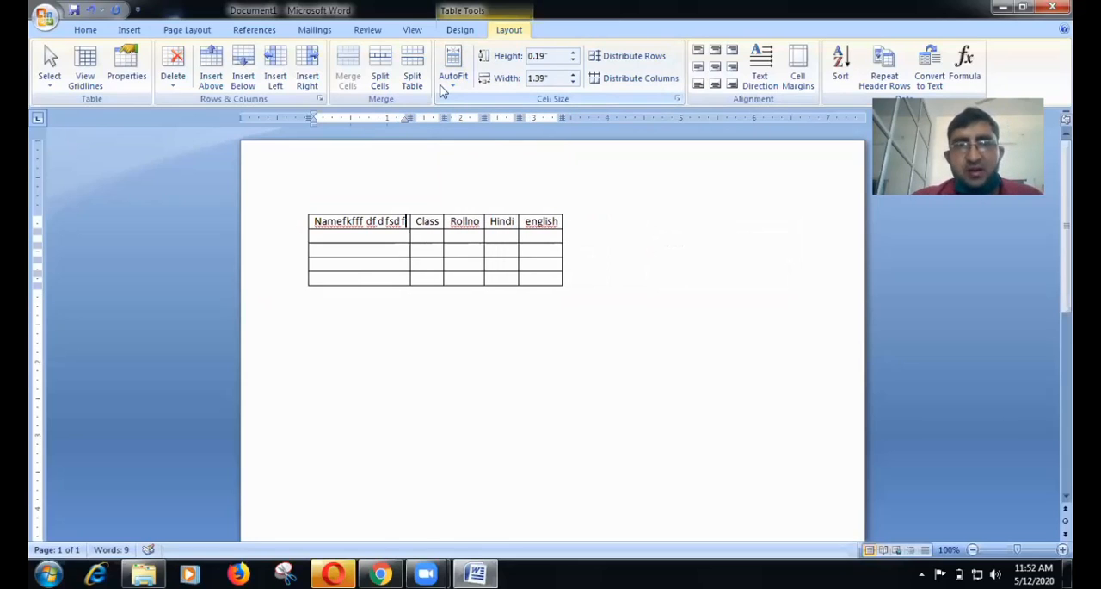
# Set the table to Fixed Column Width and append several lines of filler text to the first header cell.
pyautogui.click(448, 86)
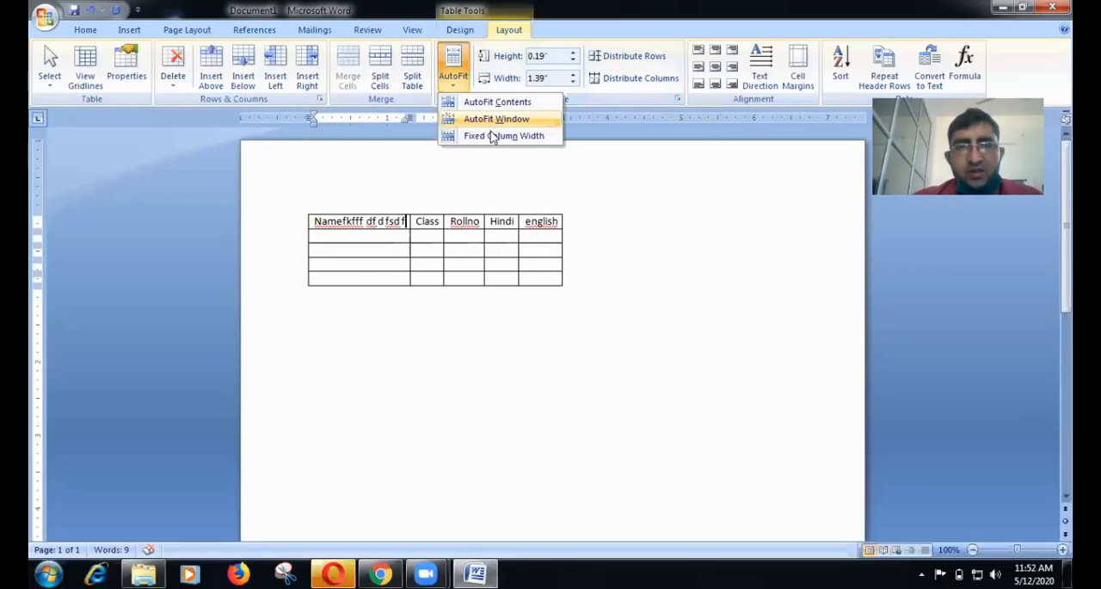
pyautogui.click(490, 134)
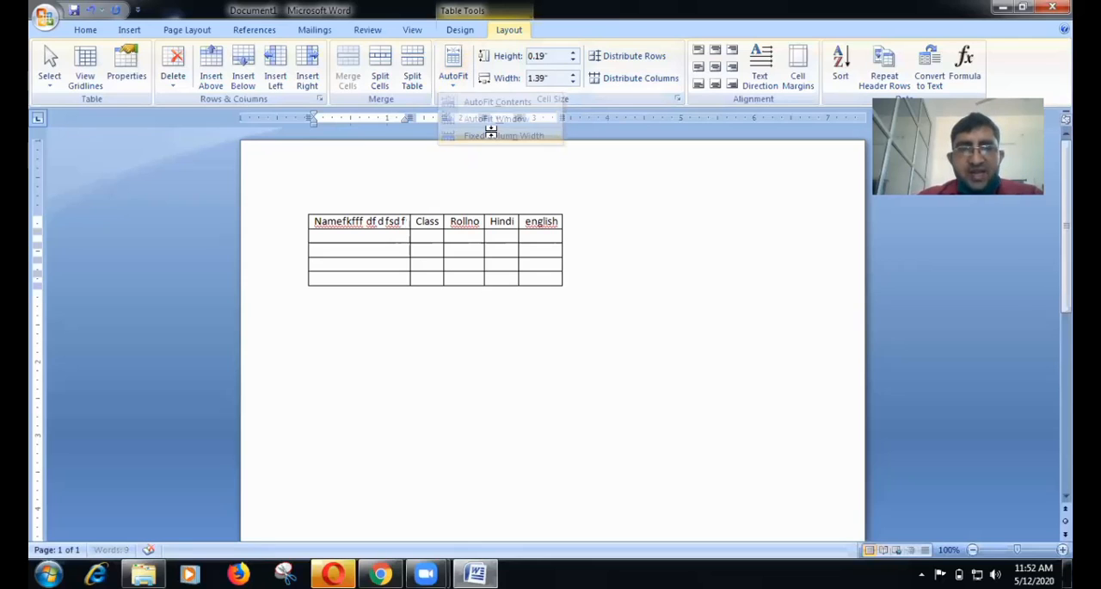
pyautogui.write('fkffdfdfdnfklsdnkfsdnklfsdklfndfndkksdfkdkdnfksdnkdnsklfndsfnksdnfkdn')
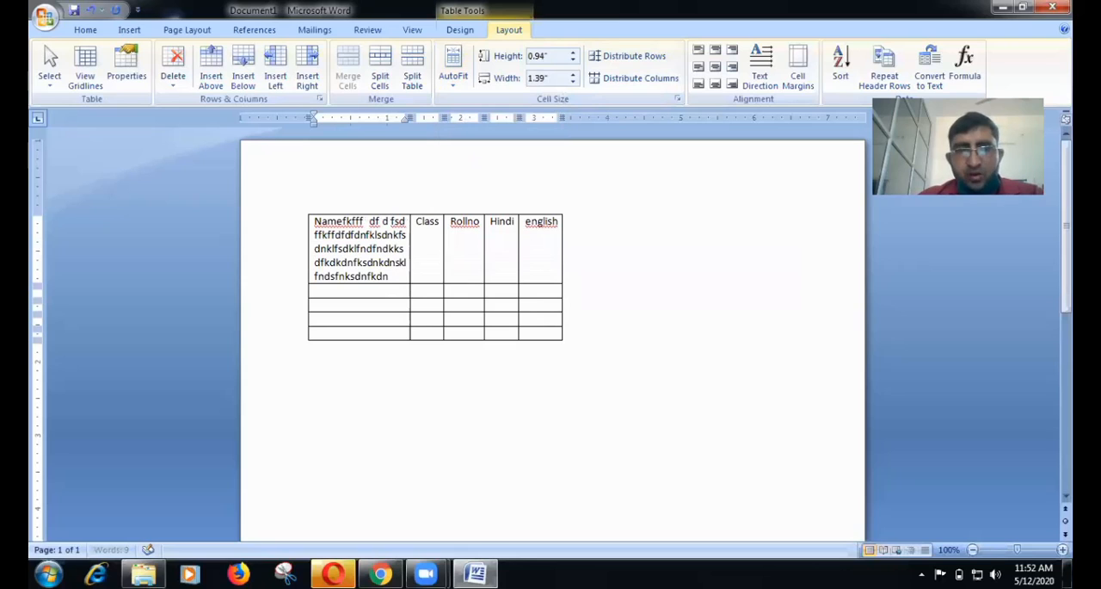
pyautogui.write('kfddf fm vds sfmv mdd mfsd v sd fm fm f')
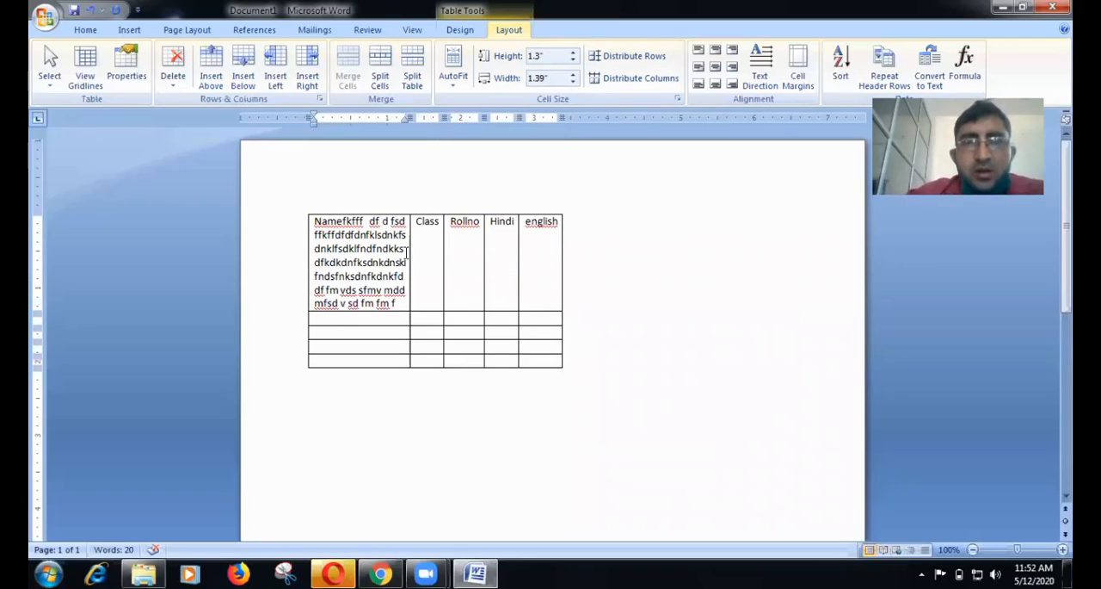